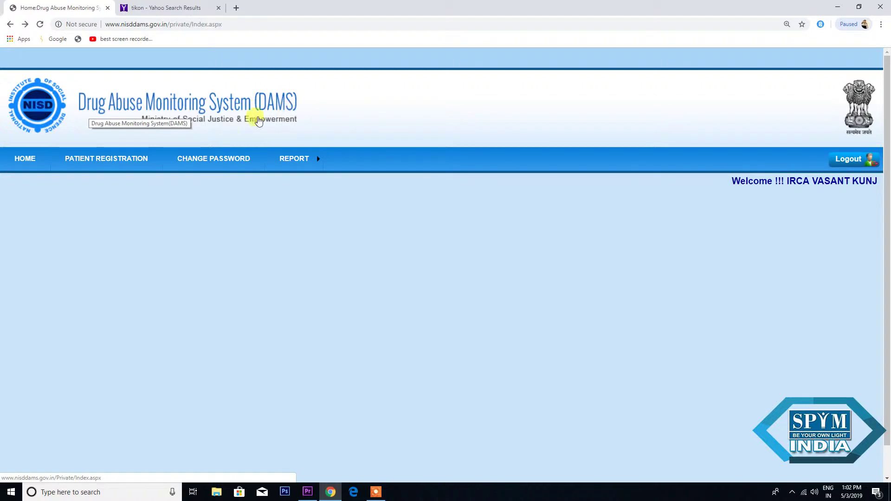
pyautogui.click(47, 159)
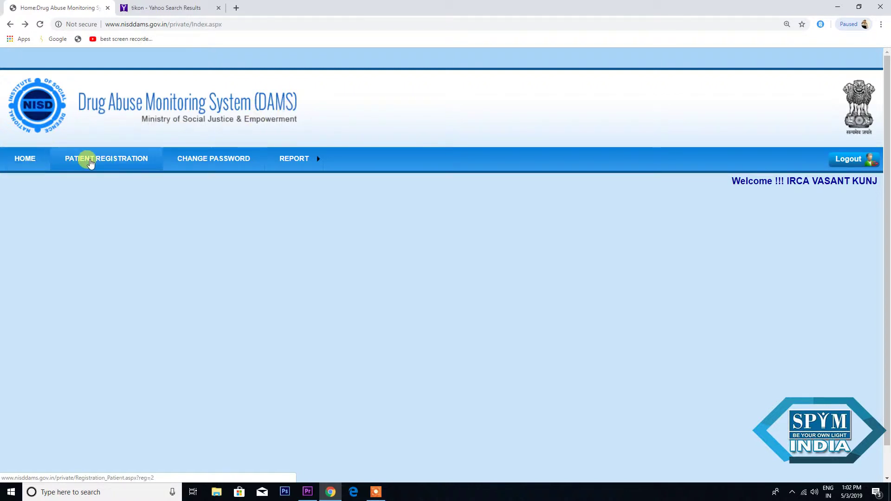
pyautogui.click(339, 163)
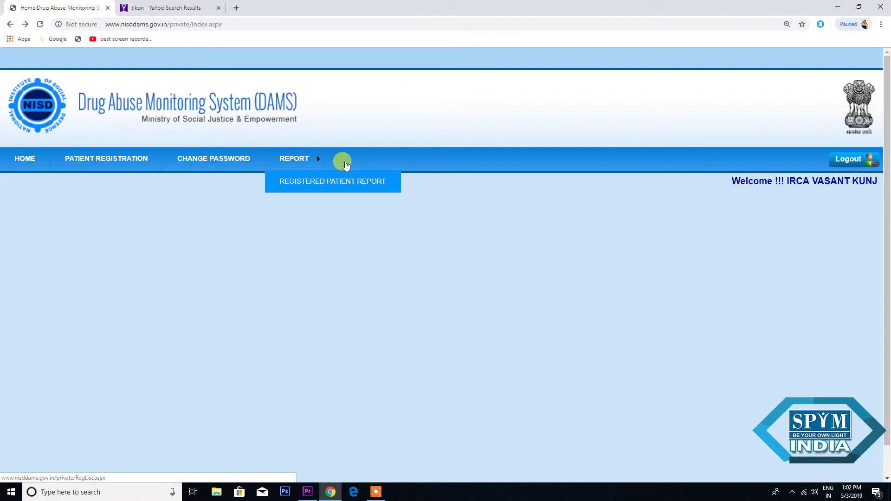
pyautogui.click(25, 168)
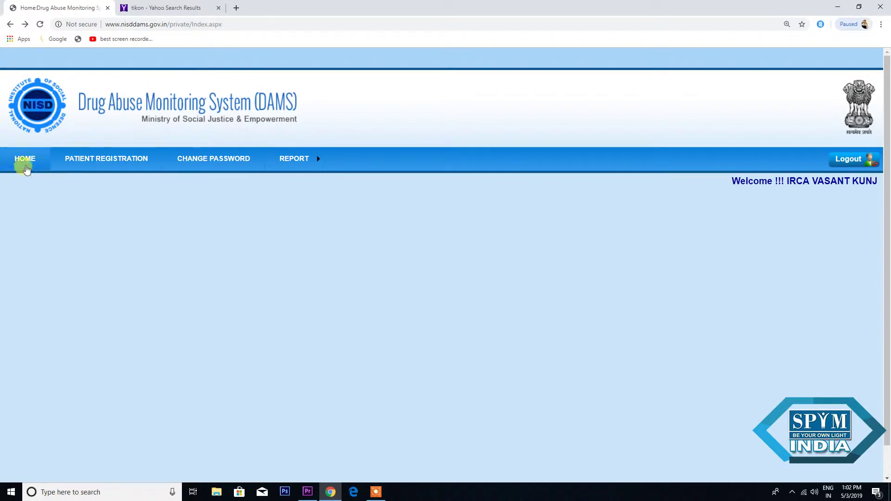
pyautogui.click(66, 162)
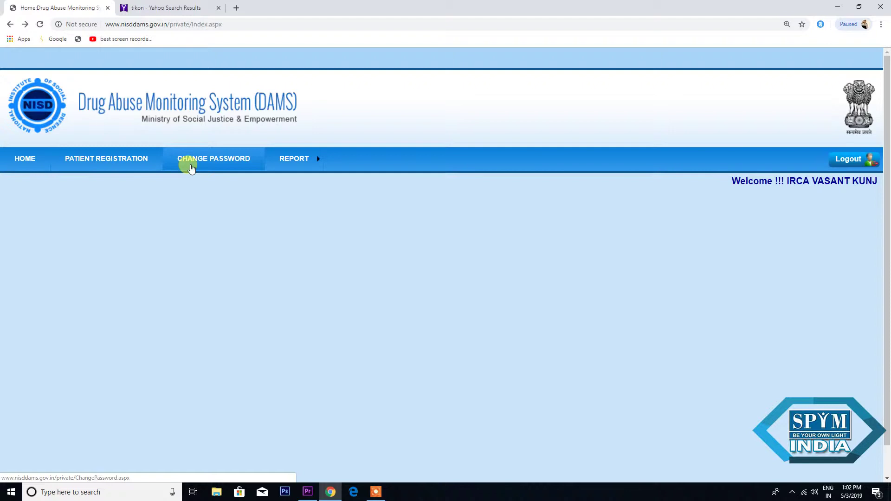
pyautogui.moveTo(278, 158)
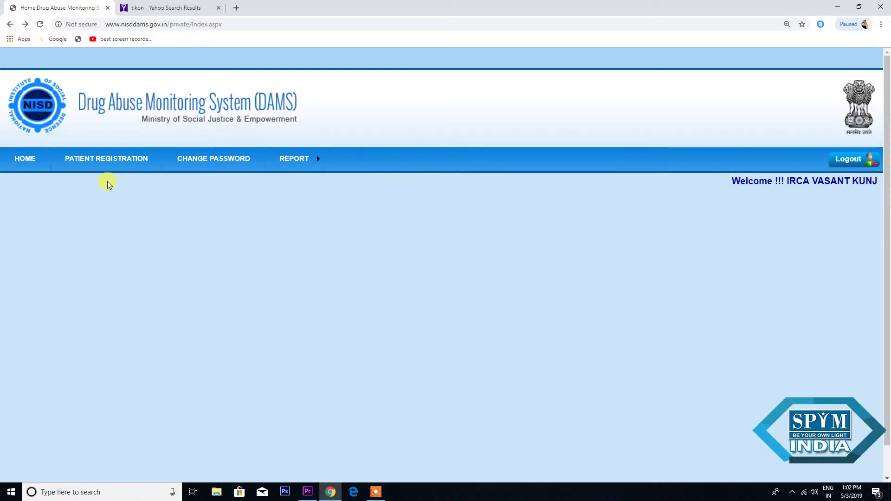
# - Open a new patient registration form, dismiss the new-clients notice and enter the registration/file number given by the de-addiction centre
pyautogui.click(106, 164)
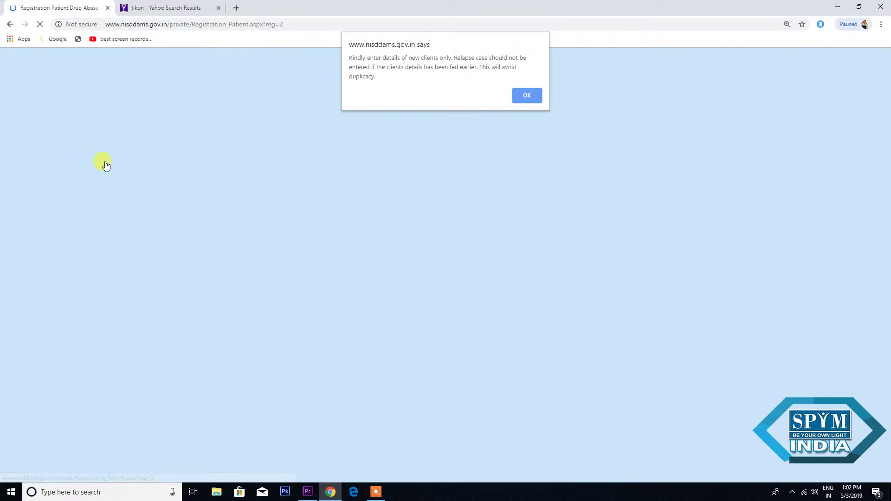
pyautogui.click(521, 98)
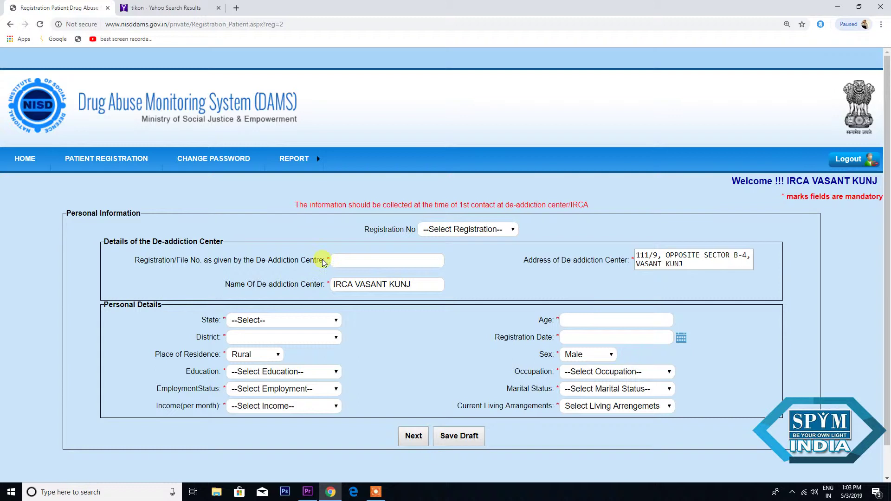
pyautogui.click(342, 259)
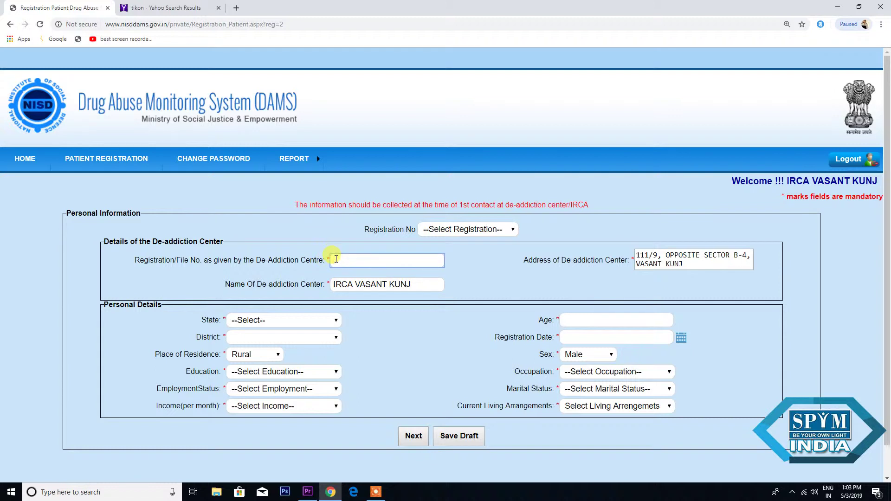
pyautogui.write('1AC')
# - Set the patient's state to Bihar, district to Bhagalpur and place of residence to Rural
pyautogui.click(336, 321)
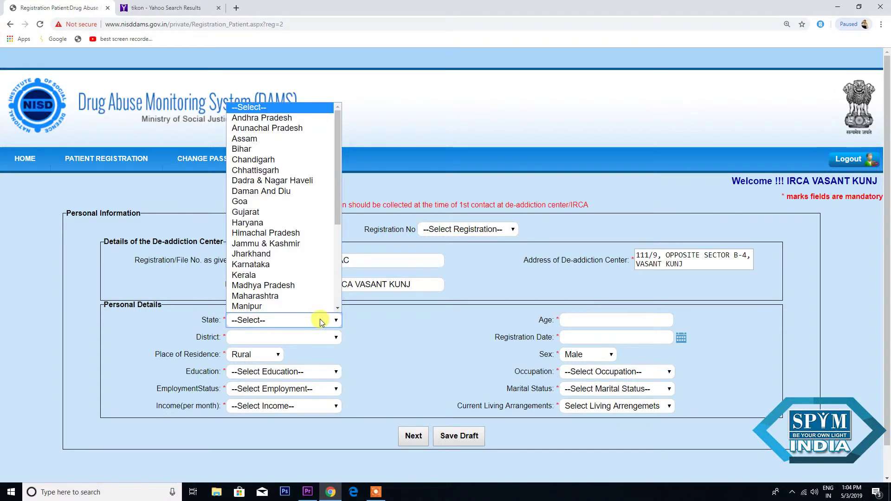
pyautogui.click(244, 147)
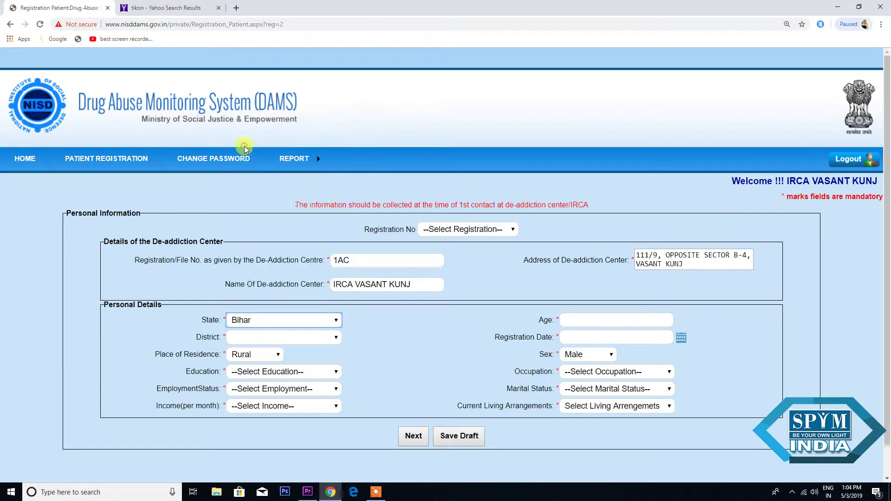
pyautogui.click(336, 339)
pyautogui.write('mu')
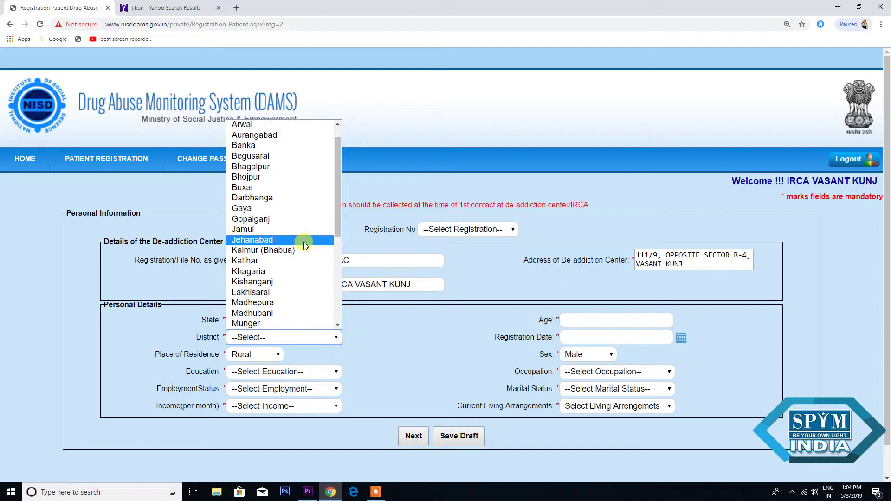
pyautogui.click(259, 166)
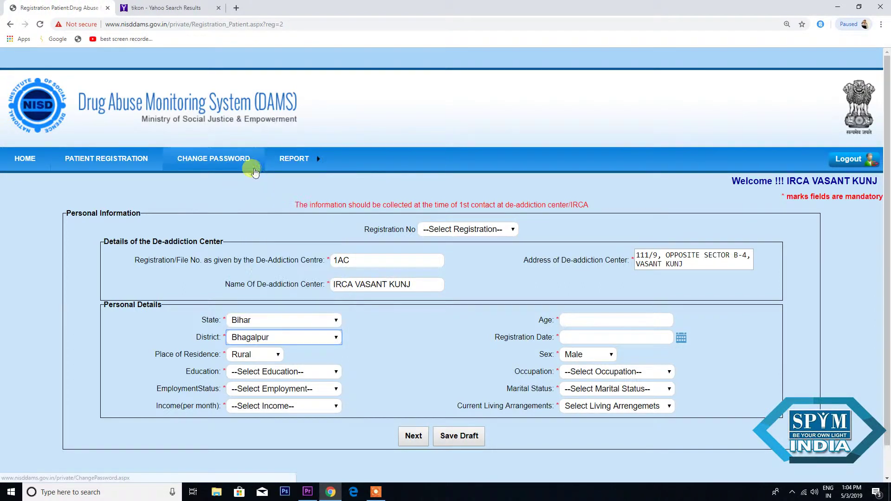
pyautogui.click(279, 355)
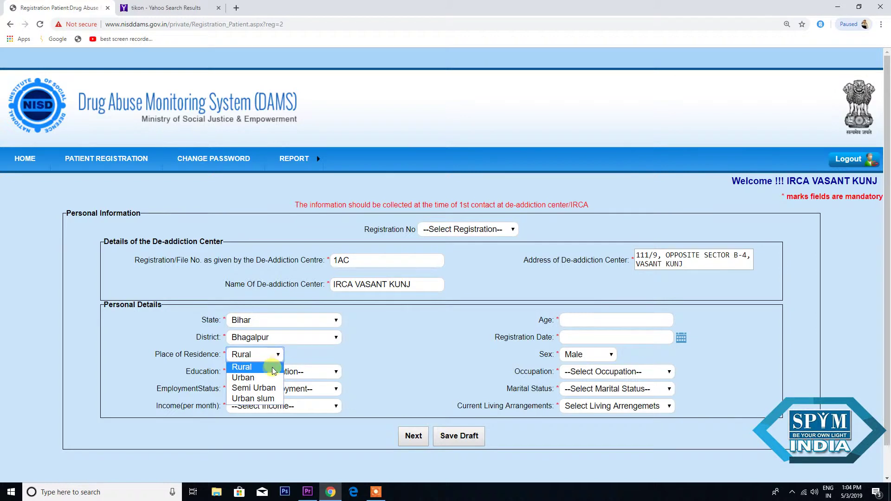
pyautogui.click(271, 369)
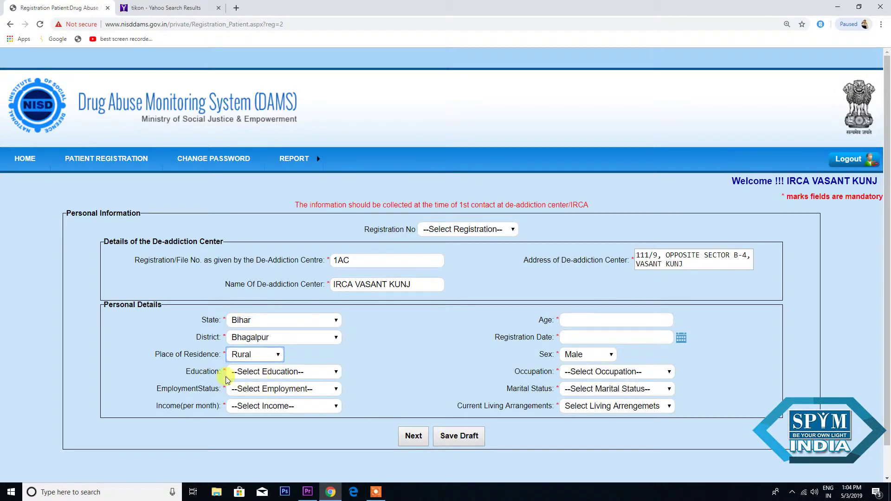
# - Set education to Primary Education, employment status to Part Time Employed and monthly income to 5001-10000
pyautogui.click(336, 372)
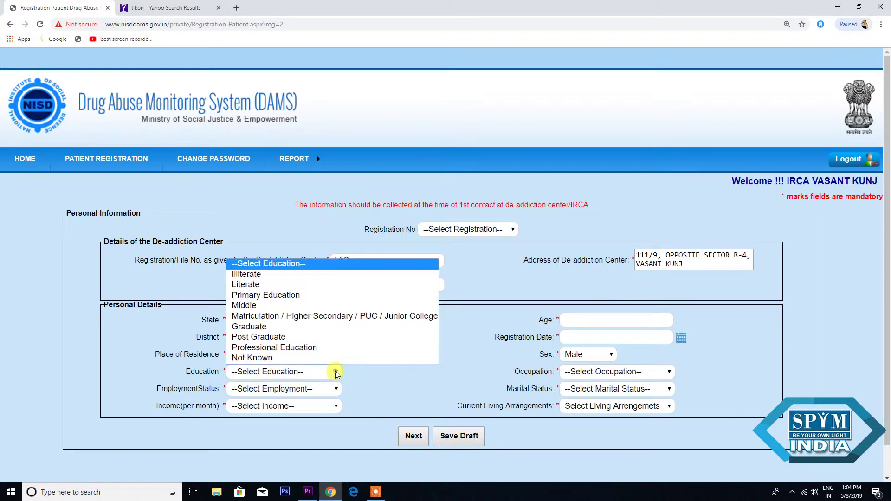
pyautogui.click(303, 300)
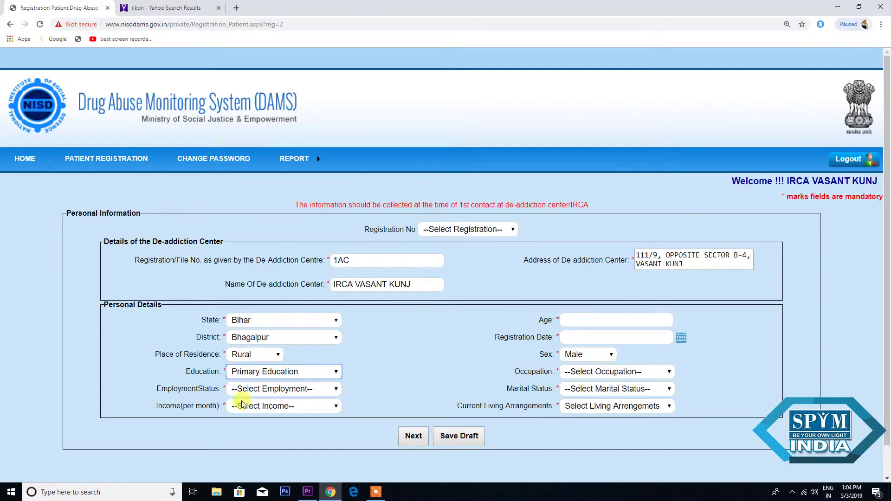
pyautogui.click(337, 389)
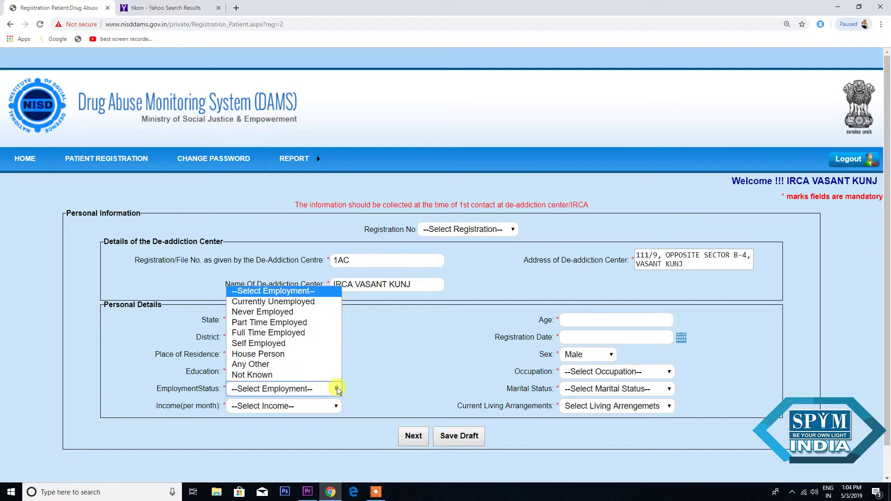
pyautogui.click(303, 325)
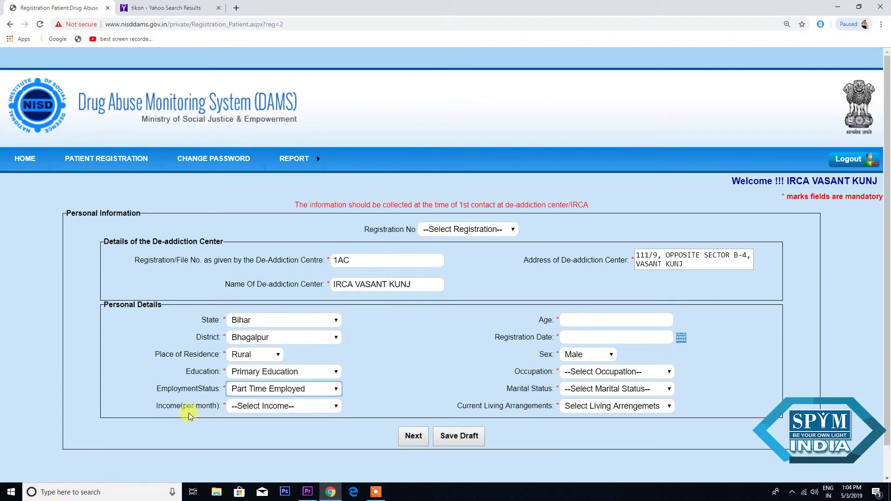
pyautogui.click(338, 404)
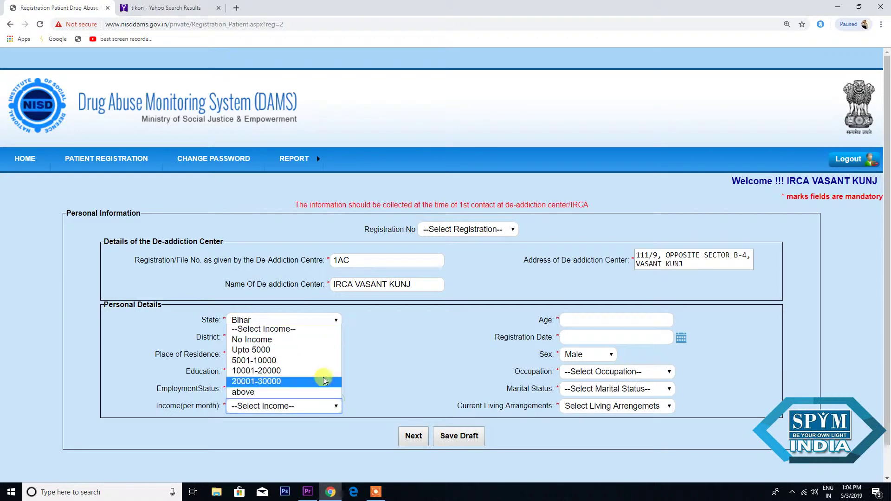
pyautogui.click(300, 358)
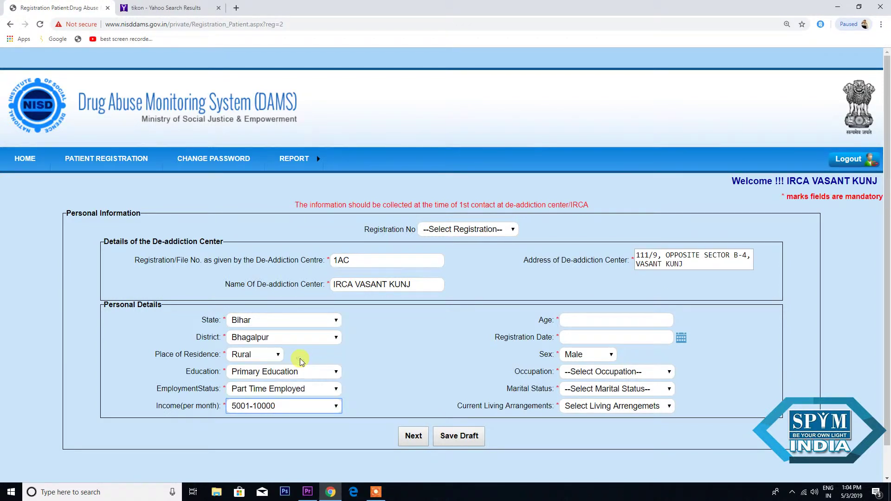
# - Enter the patient's age as 34, choose 09-04-2019 as the registration date and set sex to Male
pyautogui.click(570, 318)
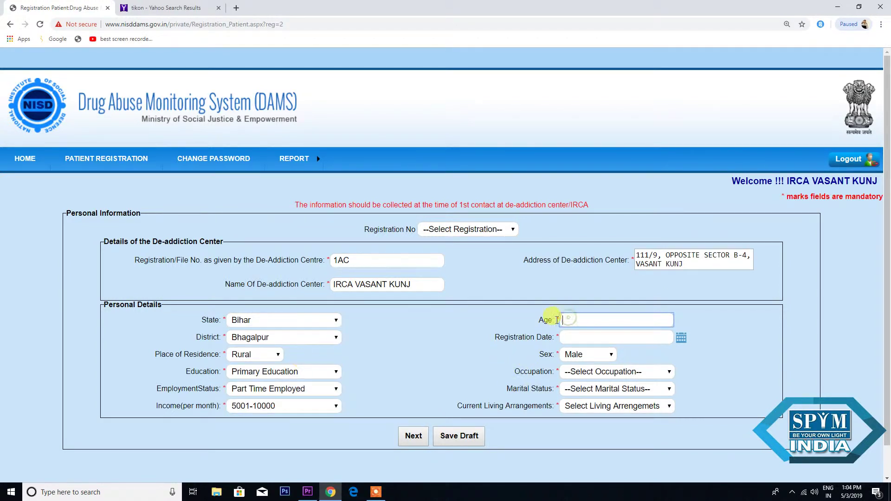
pyautogui.click(681, 340)
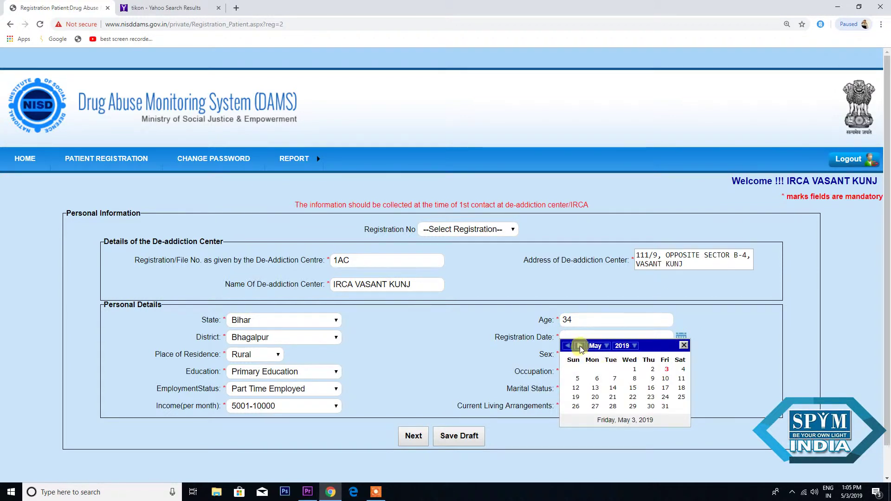
pyautogui.click(567, 346)
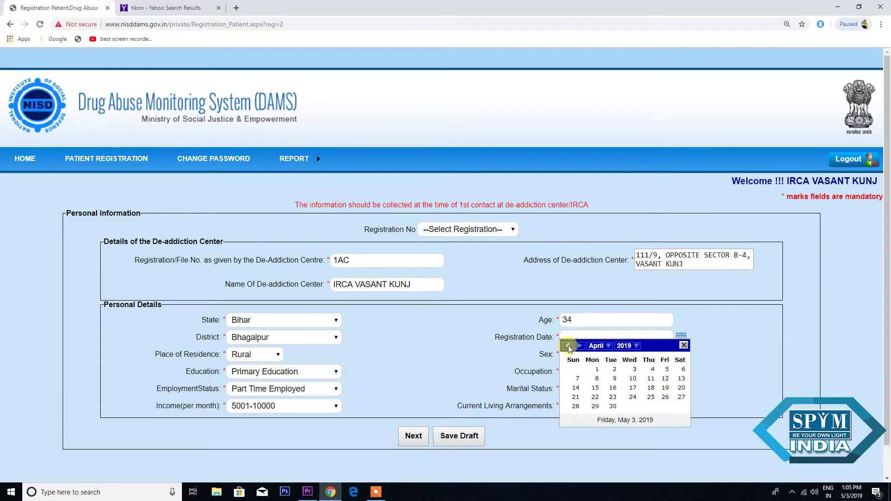
pyautogui.click(613, 379)
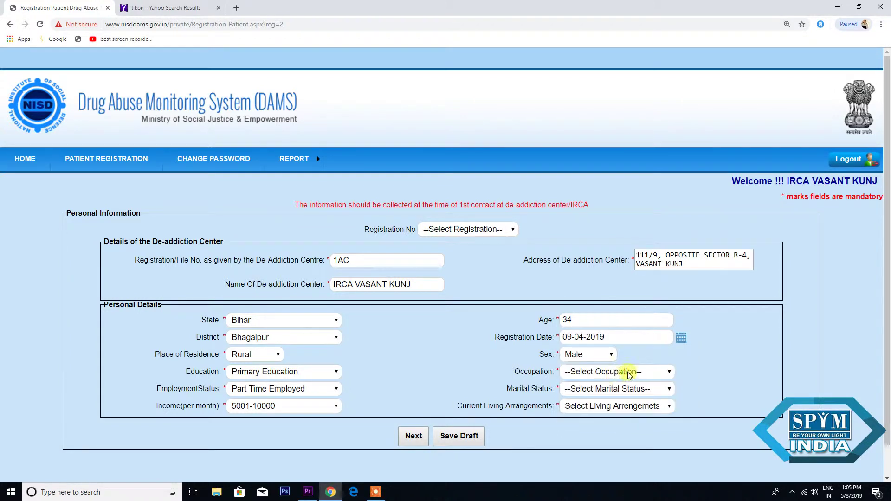
pyautogui.click(607, 357)
pyautogui.click(587, 367)
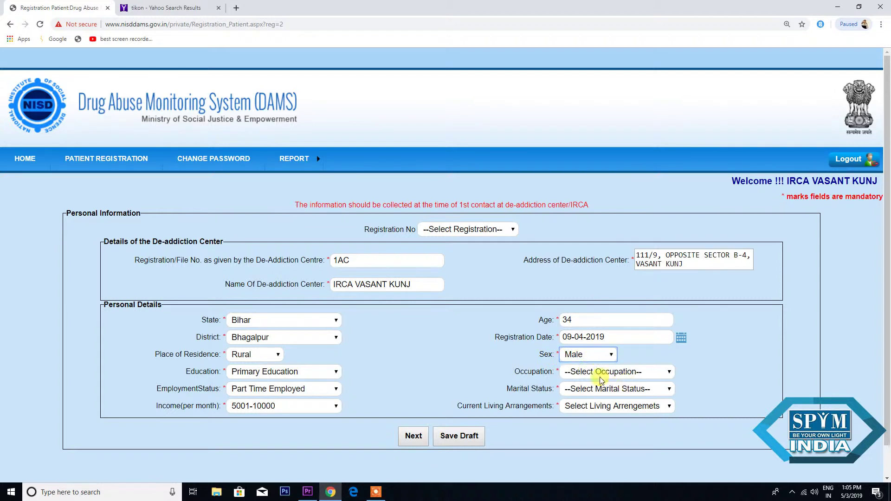
# - Set occupation to Labourer, marital status to Married and current living arrangements to Joint Family
pyautogui.click(669, 374)
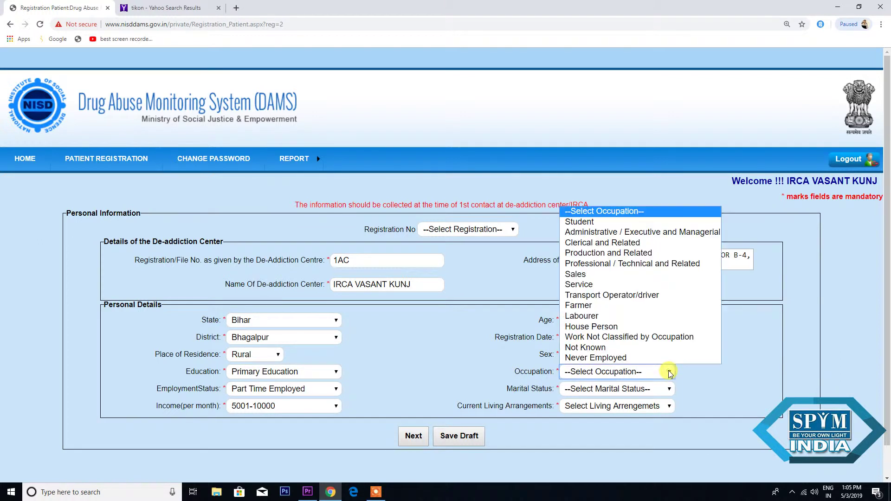
pyautogui.click(617, 316)
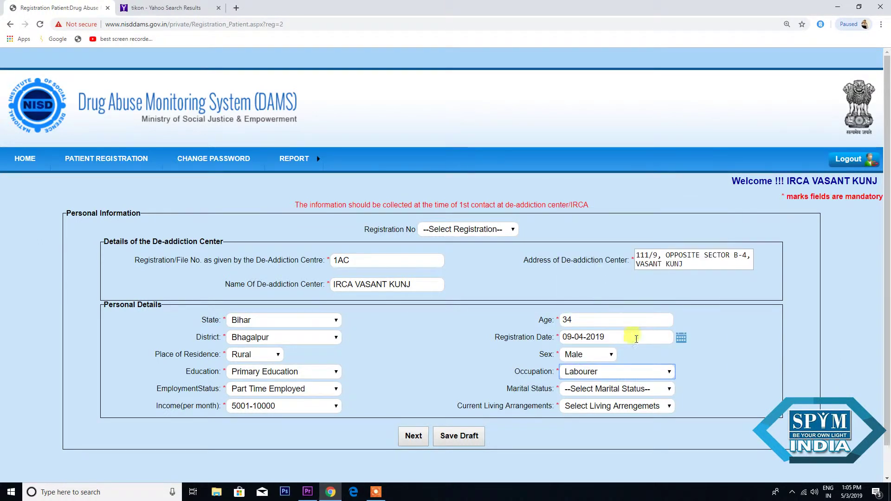
pyautogui.click(671, 390)
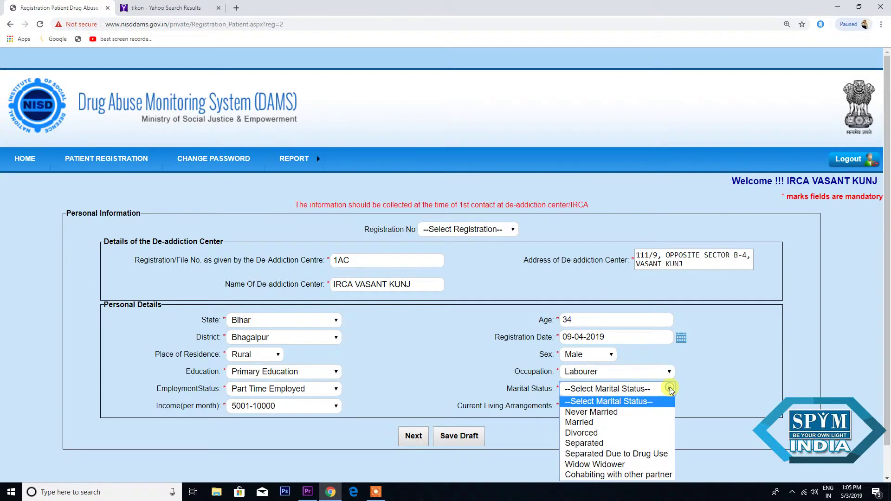
pyautogui.click(601, 423)
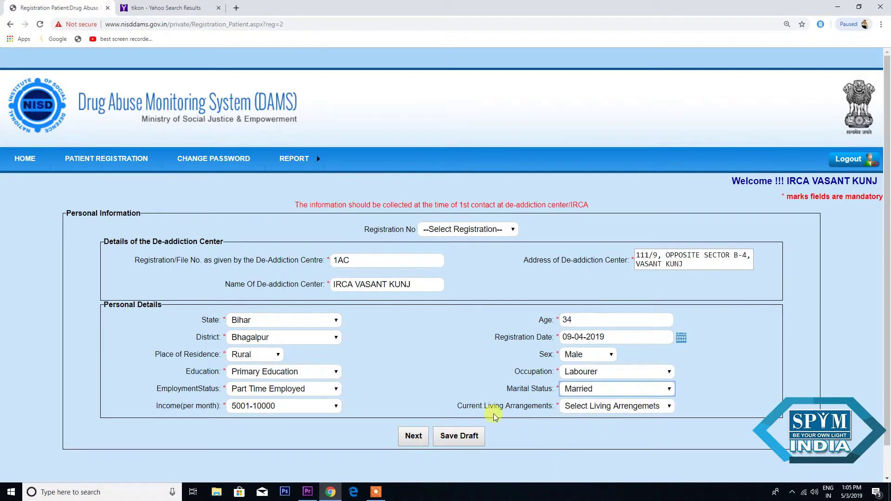
pyautogui.click(670, 408)
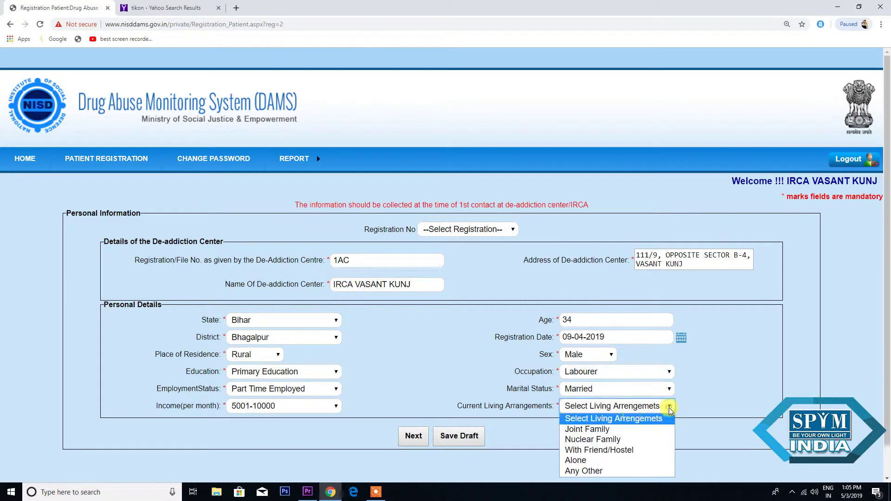
pyautogui.click(610, 430)
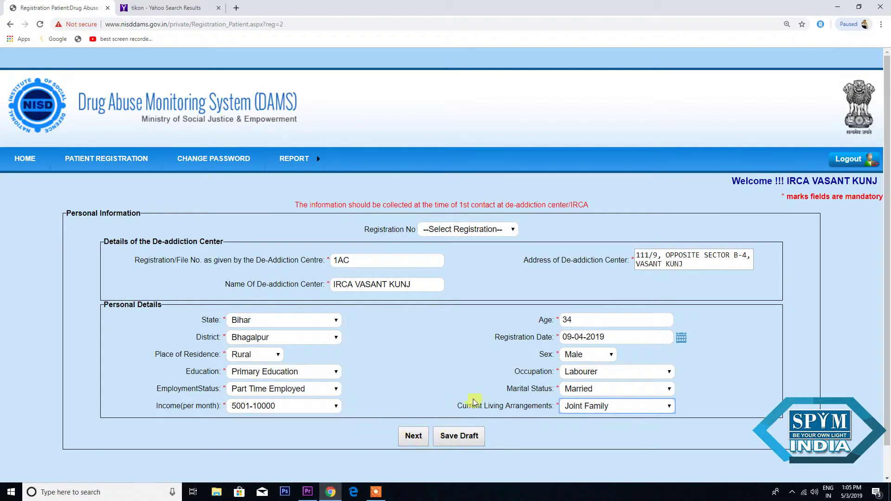
# - Save the personal details as a draft, acknowledge the message and proceed to the drug use details
pyautogui.click(472, 439)
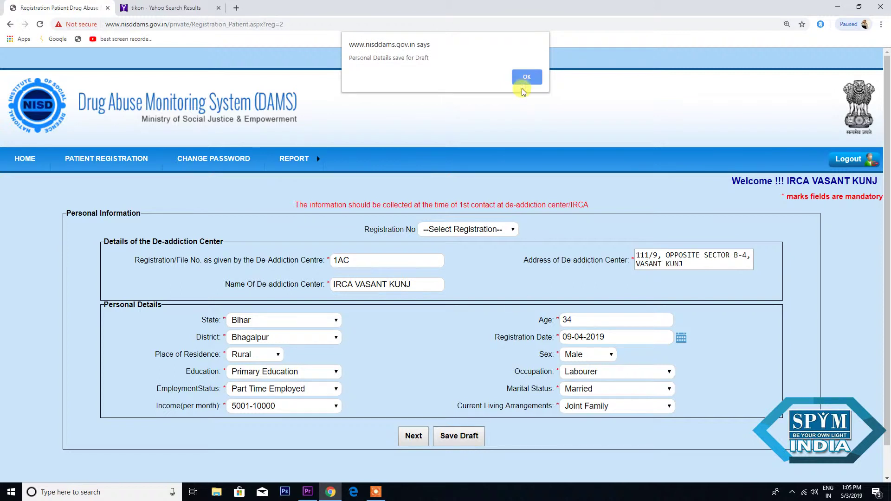
pyautogui.click(526, 80)
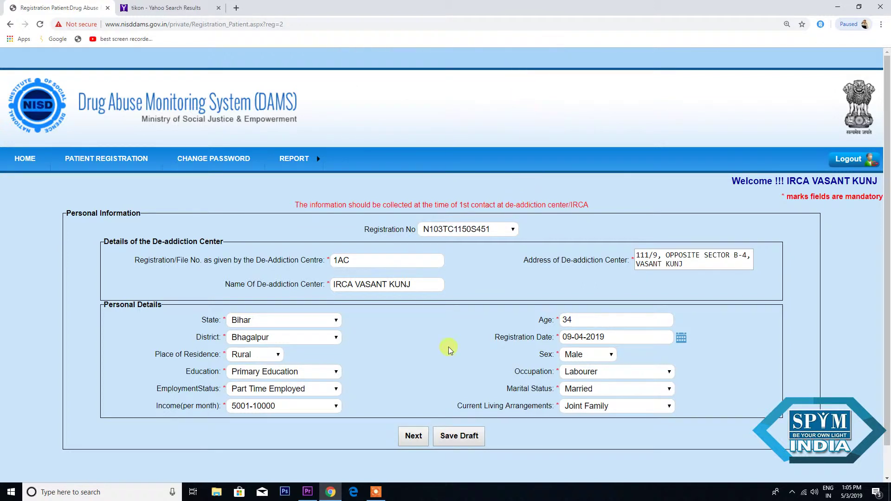
pyautogui.click(413, 436)
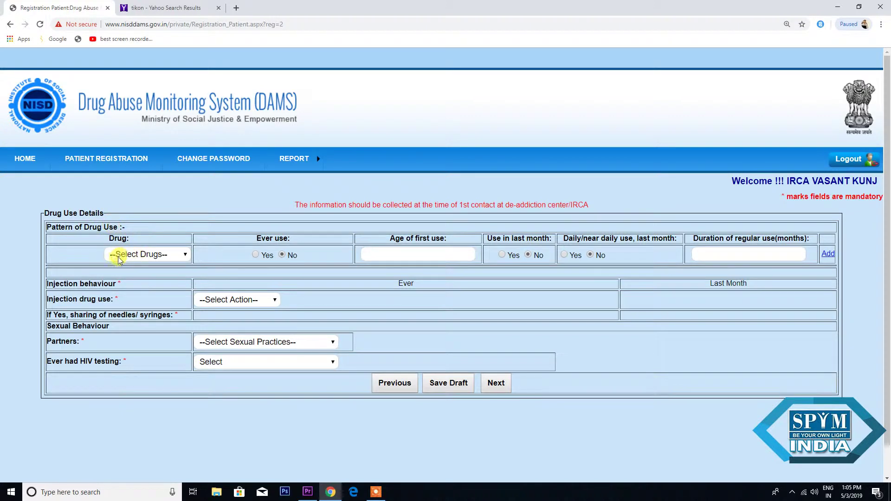
# - Add Heroin to the drug use pattern with ever use Yes, first use at age 14, last-month and daily use Yes, duration 12 months
pyautogui.click(186, 255)
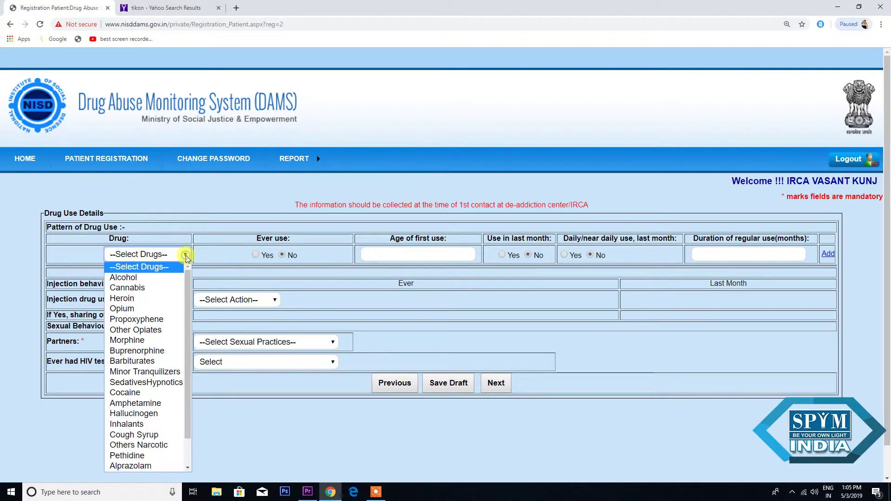
pyautogui.click(139, 299)
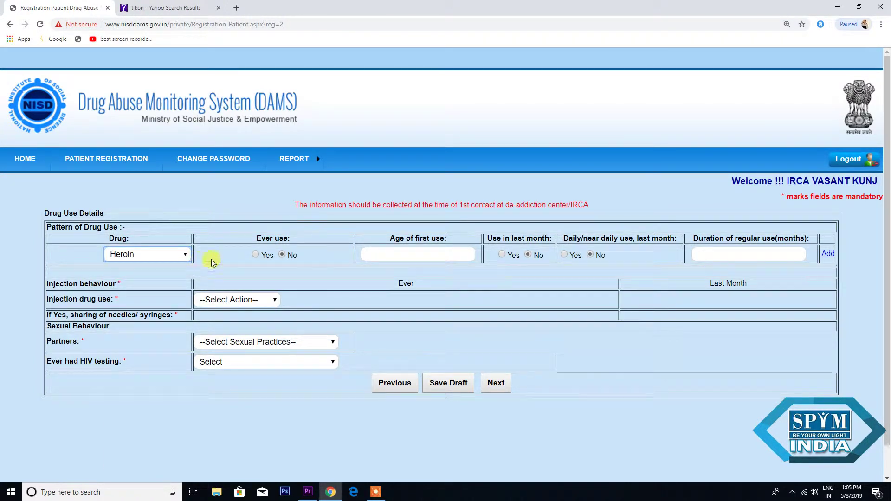
pyautogui.click(256, 255)
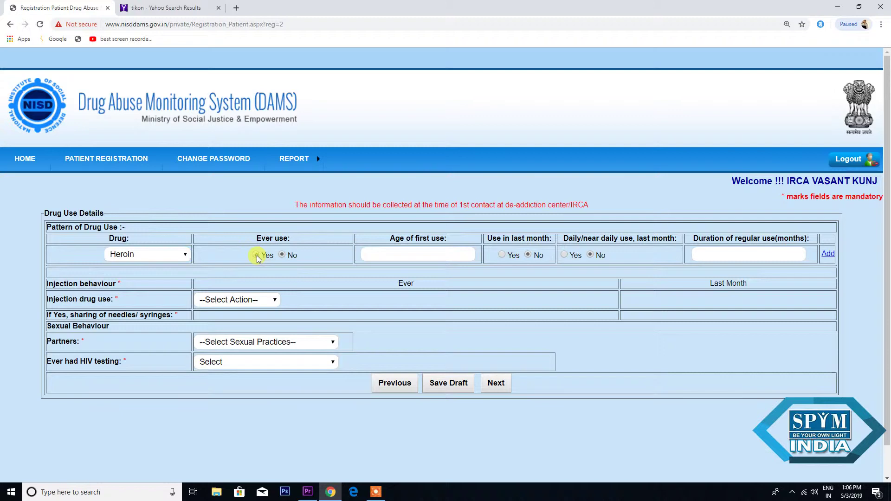
pyautogui.click(394, 256)
pyautogui.write('14')
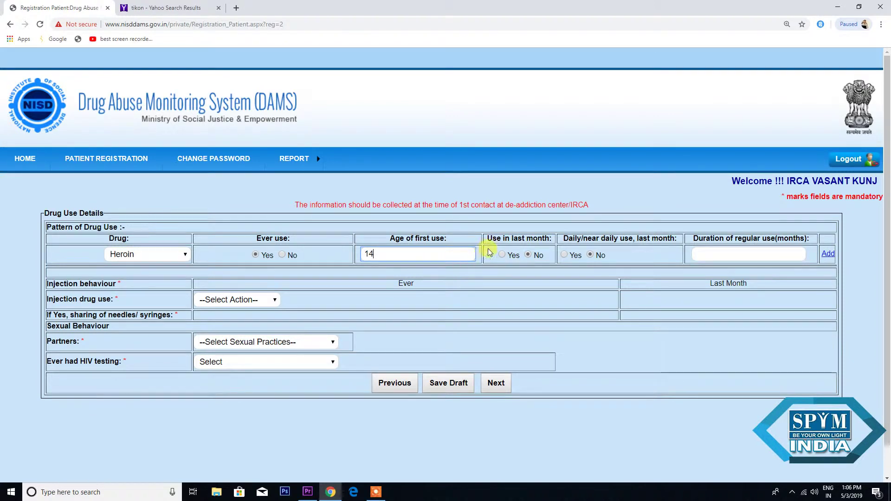
pyautogui.click(501, 256)
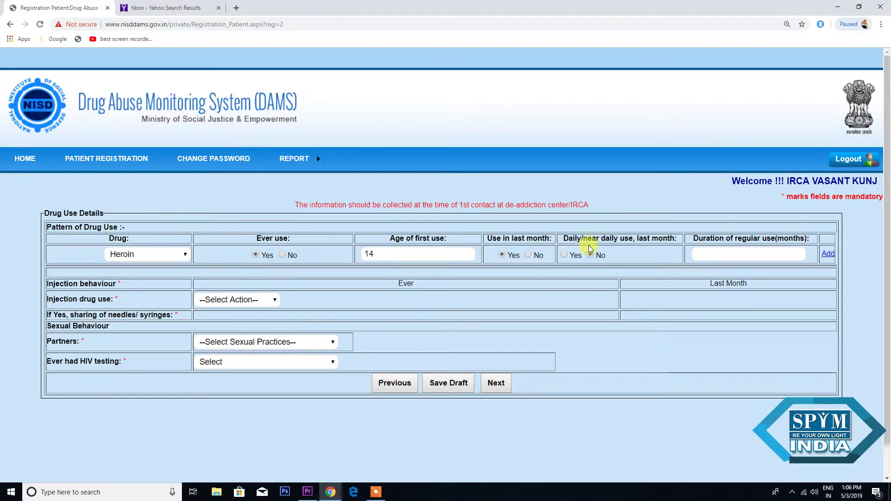
pyautogui.click(564, 256)
pyautogui.click(725, 254)
pyautogui.write('12')
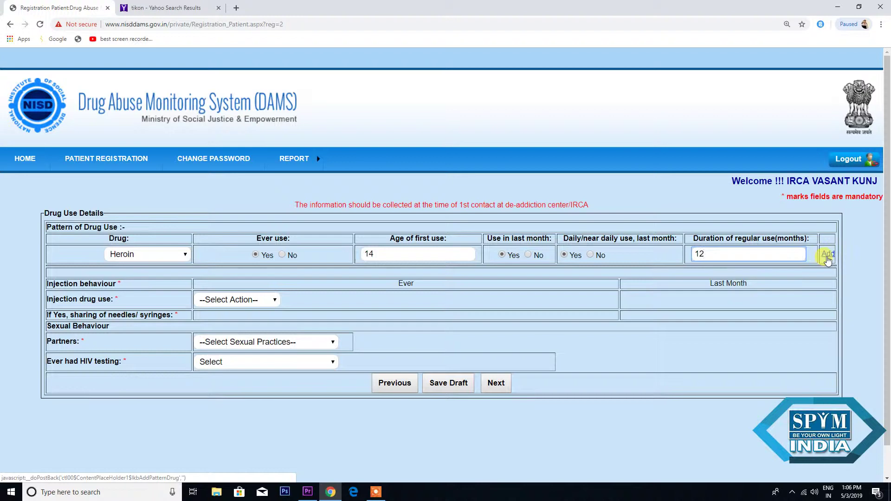
pyautogui.click(829, 254)
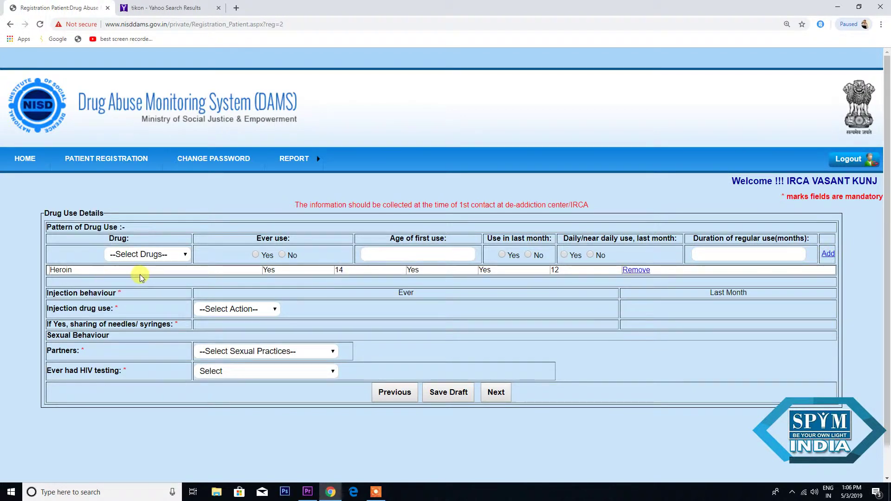
# - Add Alcohol to the drug use pattern with ever use Yes, first use at age 25, last-month use Yes, daily use No, duration 5 months
pyautogui.click(185, 255)
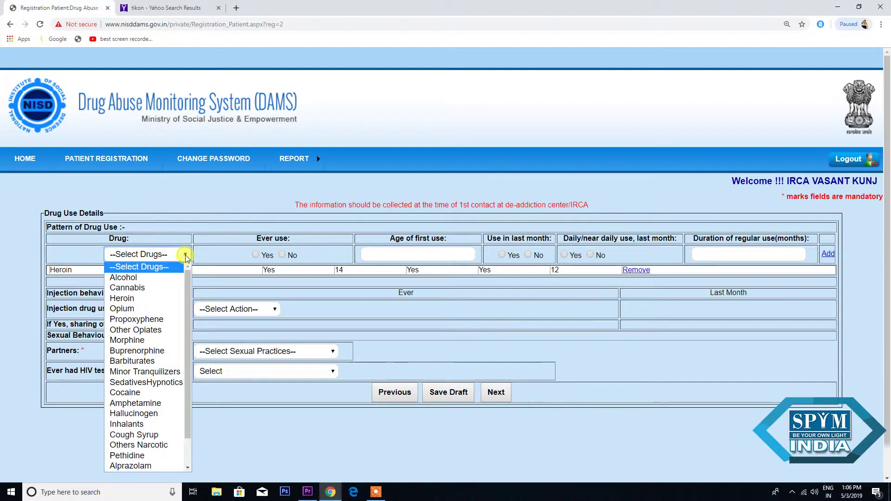
pyautogui.click(144, 277)
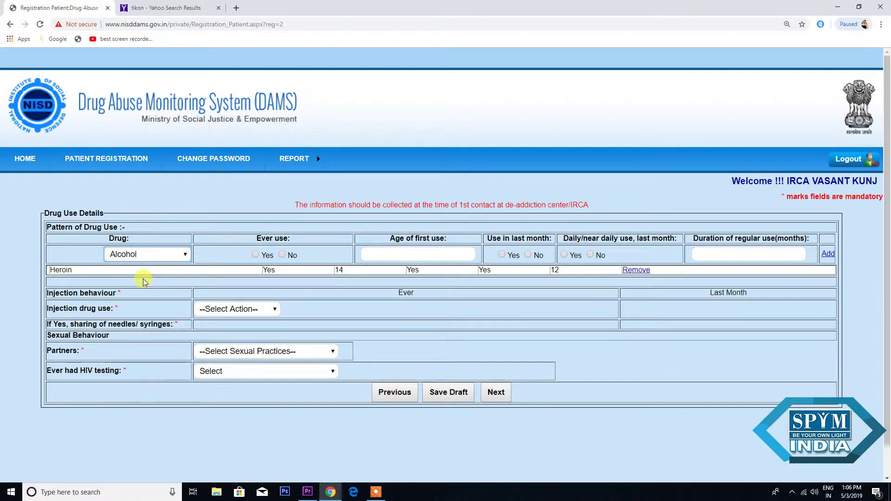
pyautogui.click(256, 254)
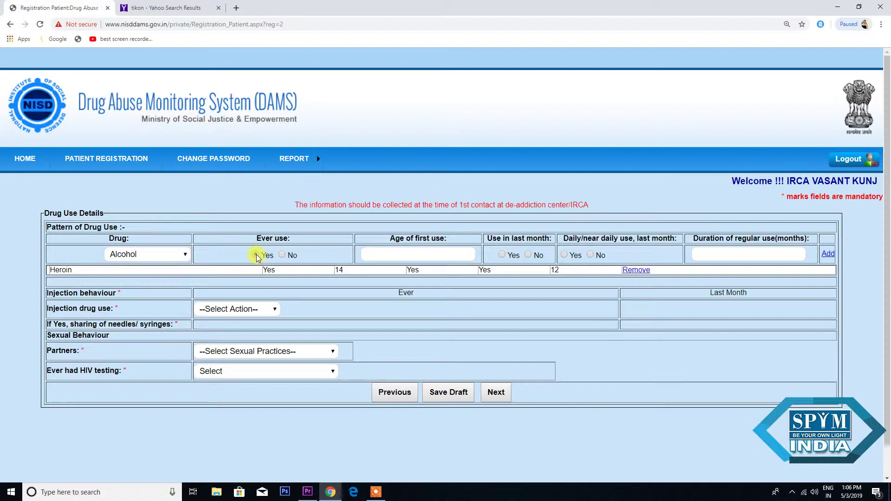
pyautogui.click(393, 256)
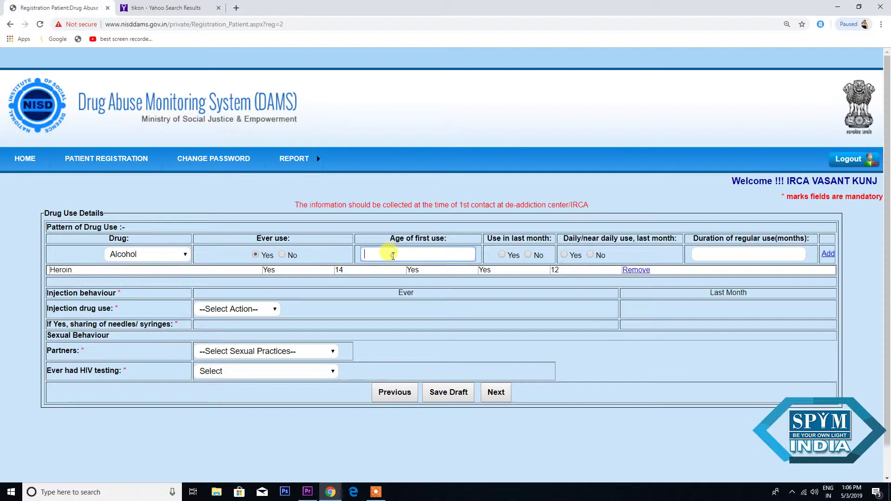
pyautogui.write('25')
pyautogui.click(505, 257)
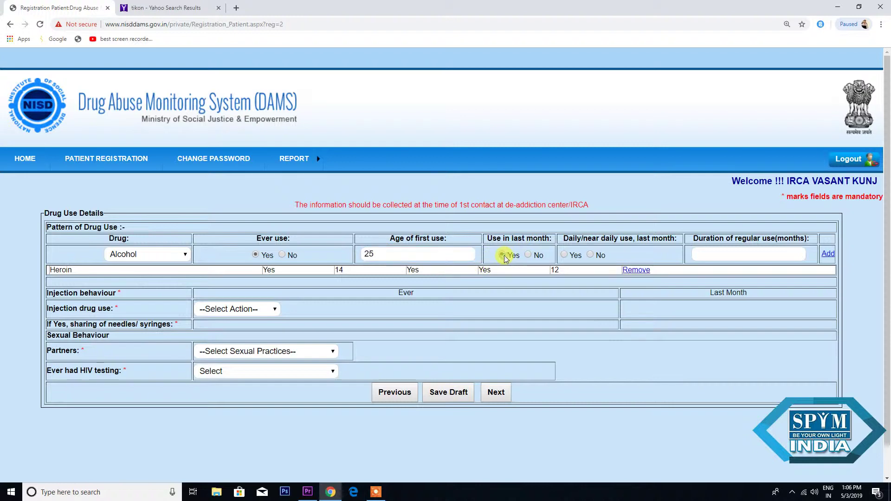
pyautogui.click(591, 255)
pyautogui.click(726, 255)
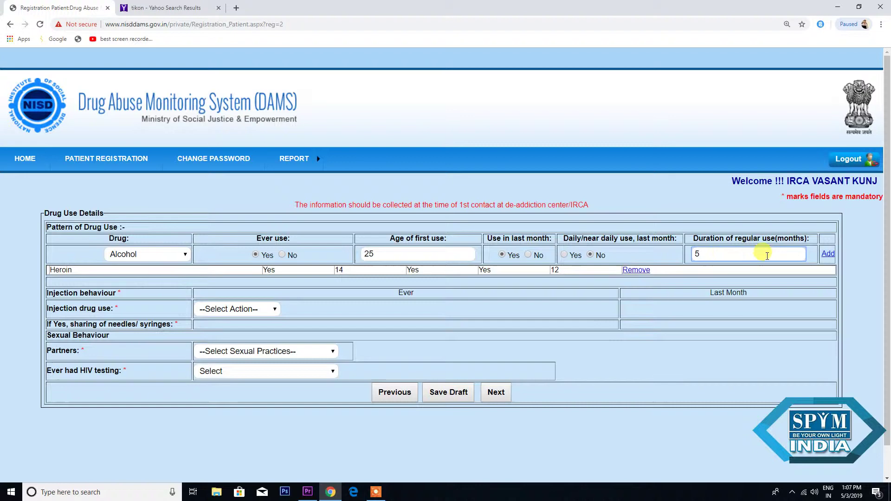
pyautogui.click(827, 255)
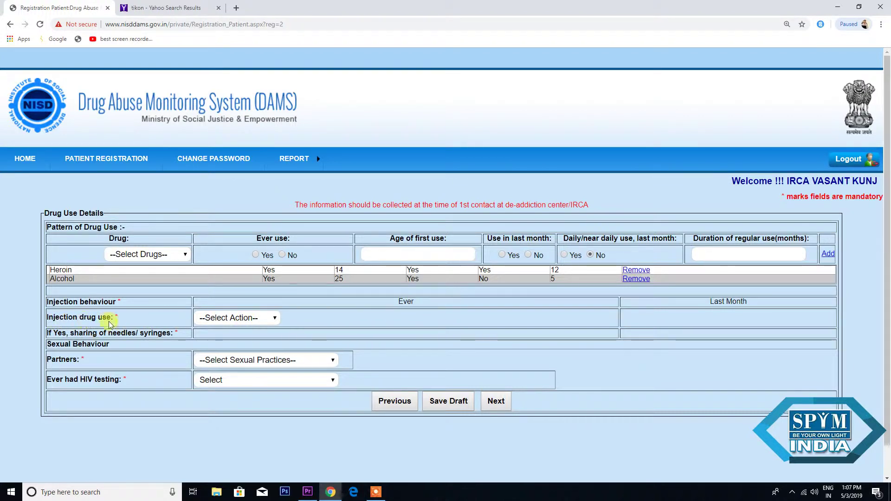
# - Set injection drug use to Yes for both ever and last month, and sharing of needles/syringes to No
pyautogui.click(275, 320)
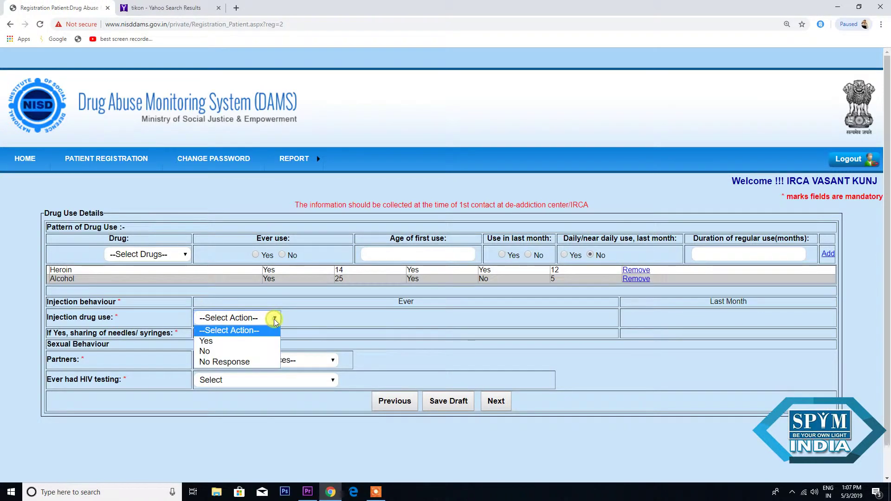
pyautogui.click(206, 341)
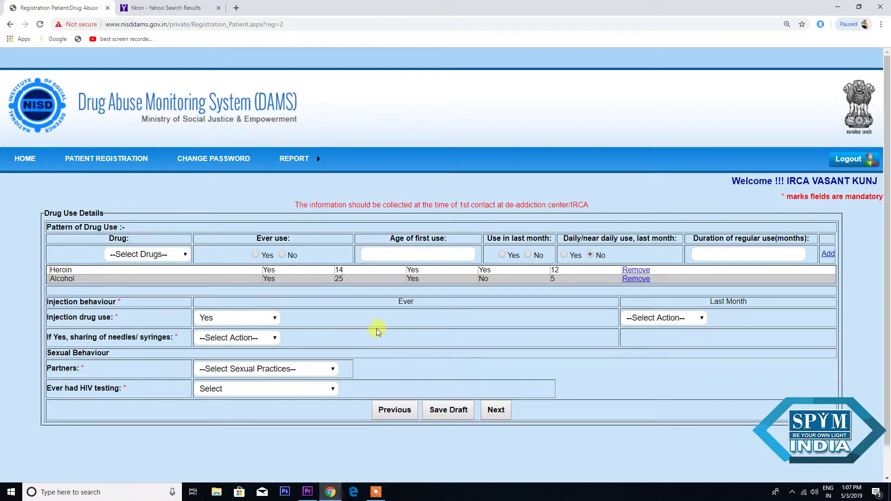
pyautogui.click(699, 319)
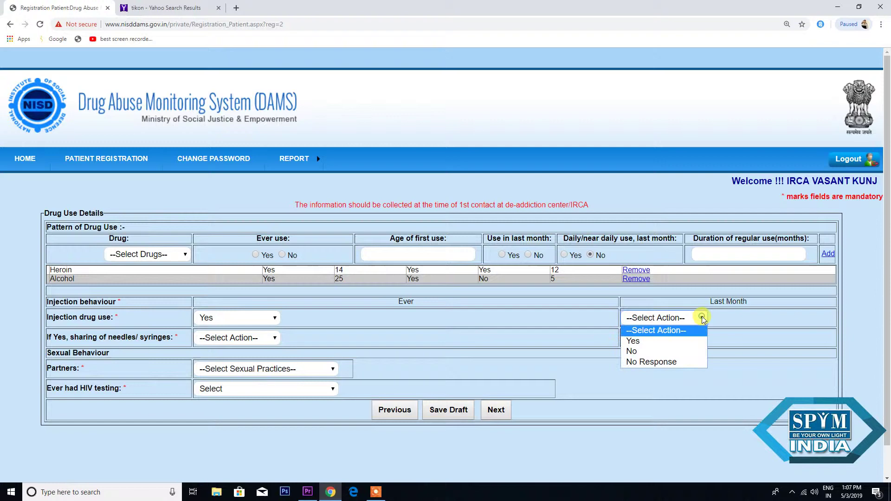
pyautogui.click(646, 341)
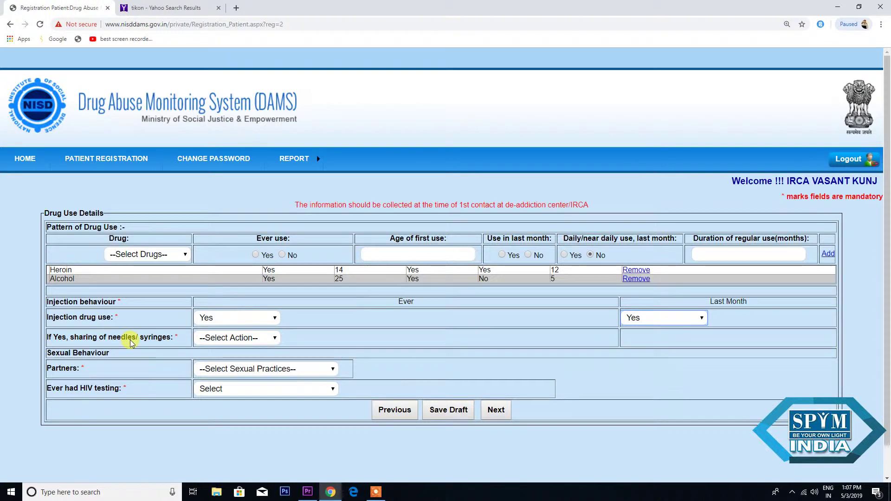
pyautogui.click(274, 338)
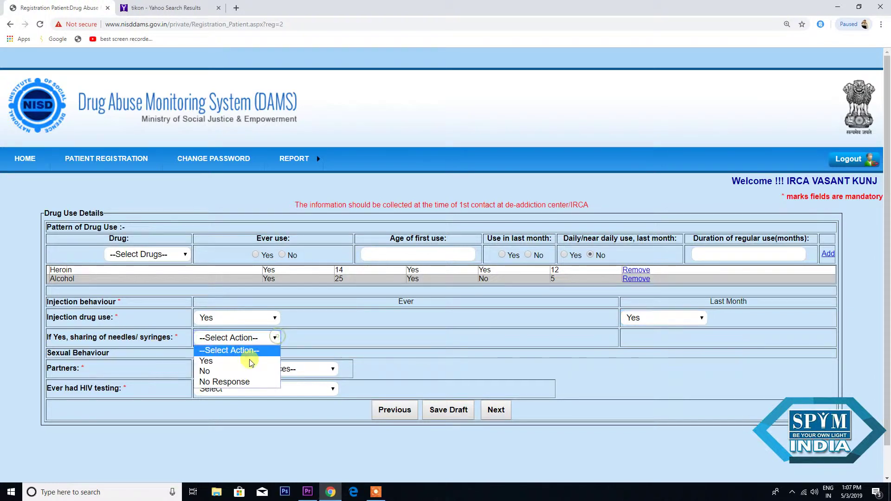
pyautogui.click(220, 375)
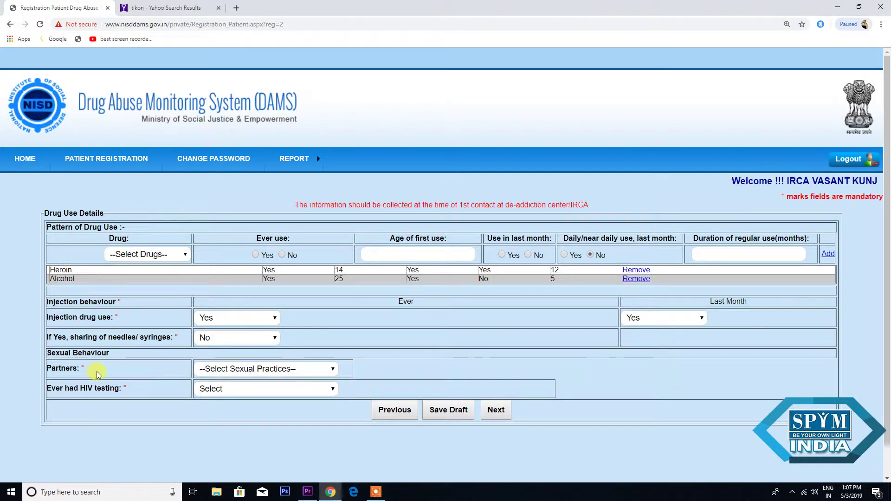
# - Set sexual partners to Single partner and ever had HIV testing to No
pyautogui.click(334, 370)
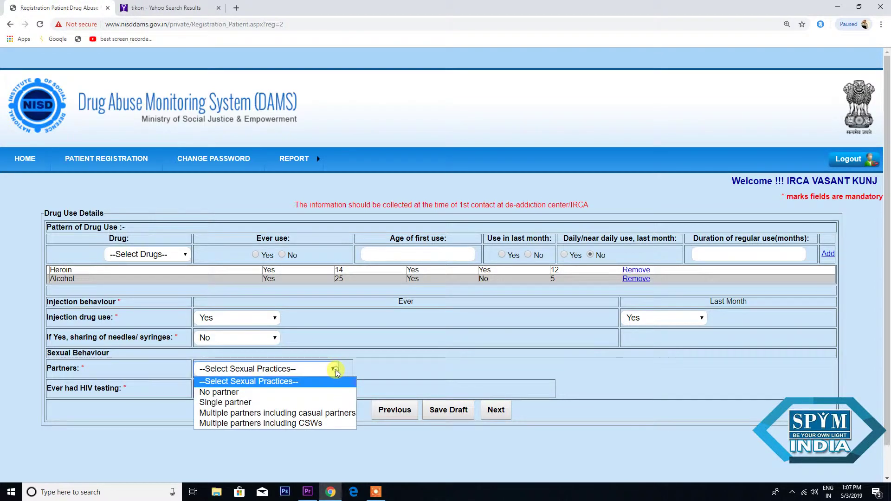
pyautogui.click(248, 404)
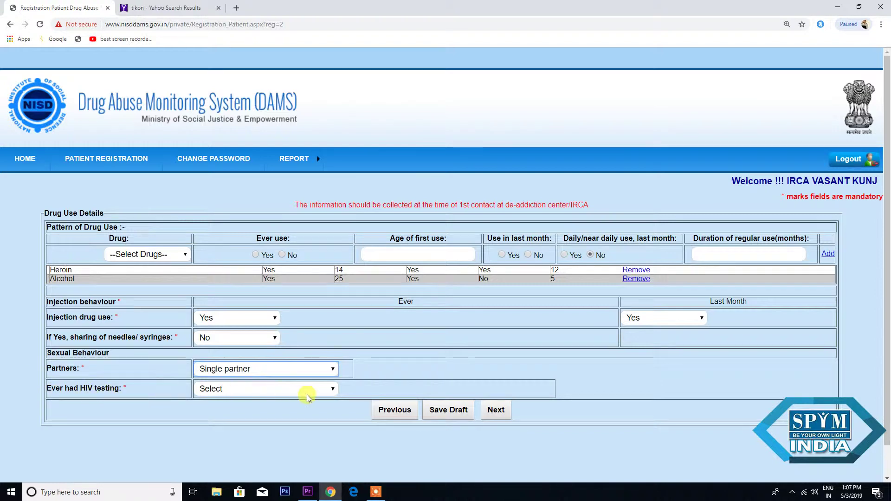
pyautogui.click(332, 389)
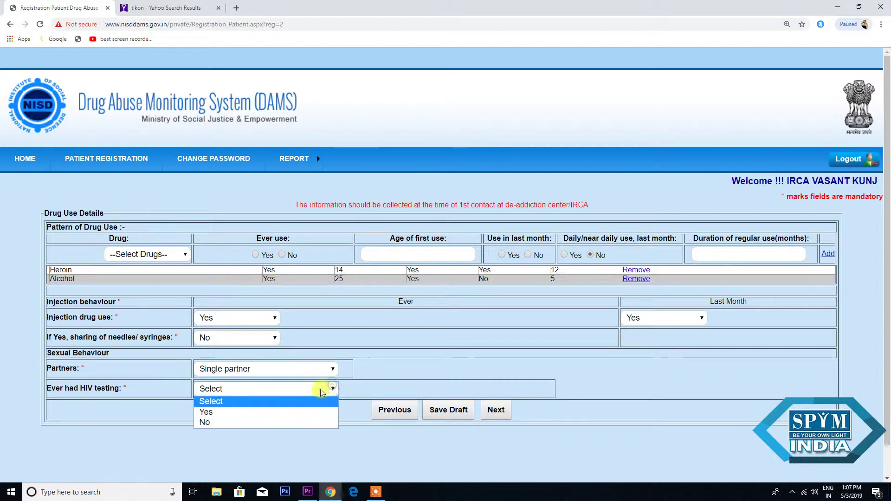
pyautogui.click(224, 422)
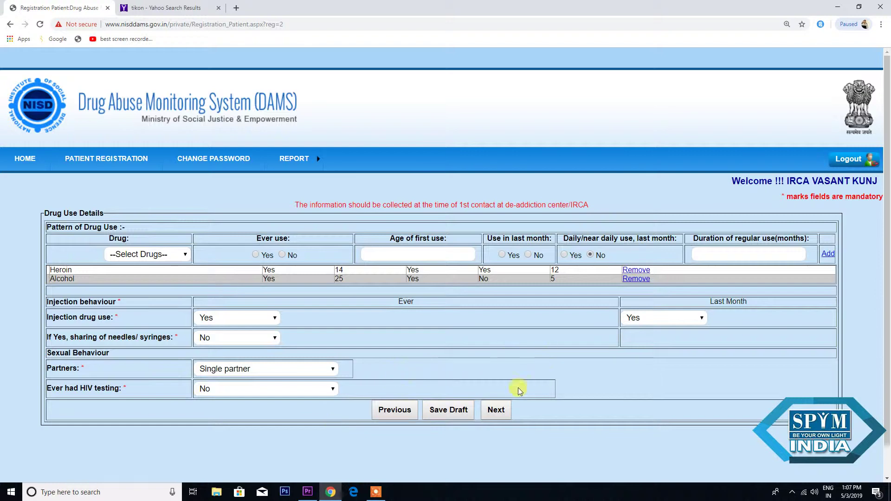
# - Save the drug use details as a draft, acknowledge the message and proceed to the treatment details
pyautogui.click(449, 412)
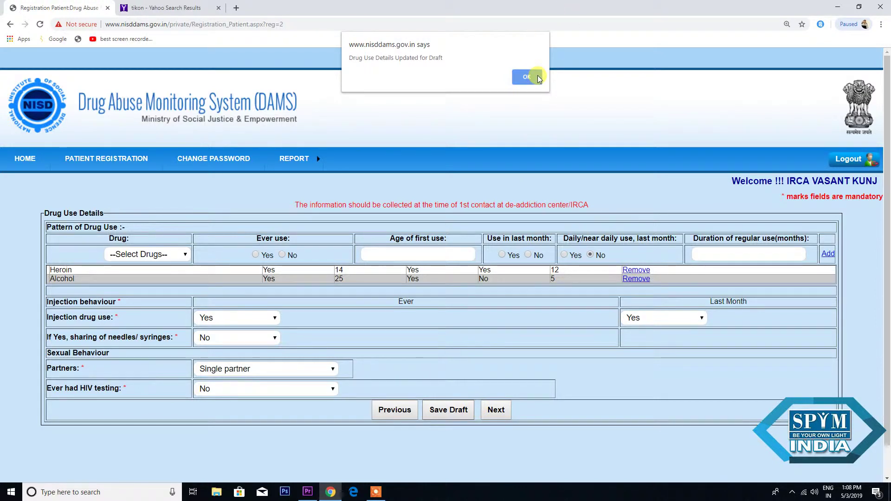
pyautogui.click(527, 77)
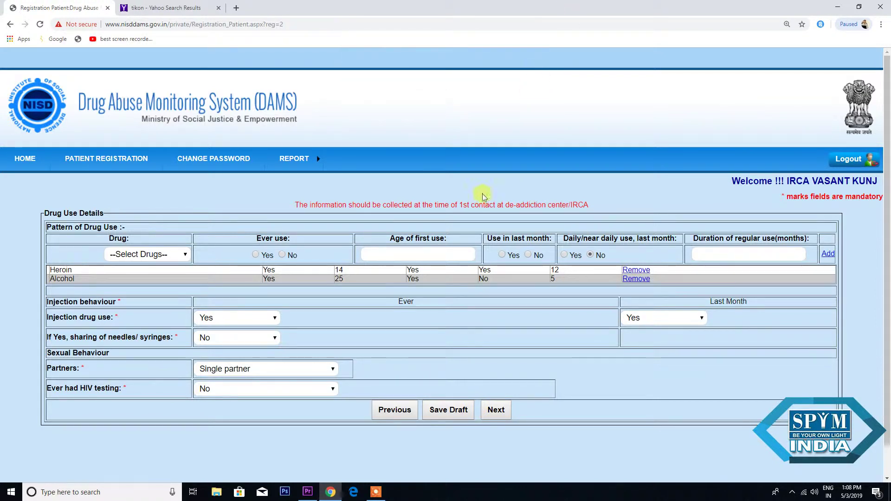
pyautogui.click(495, 410)
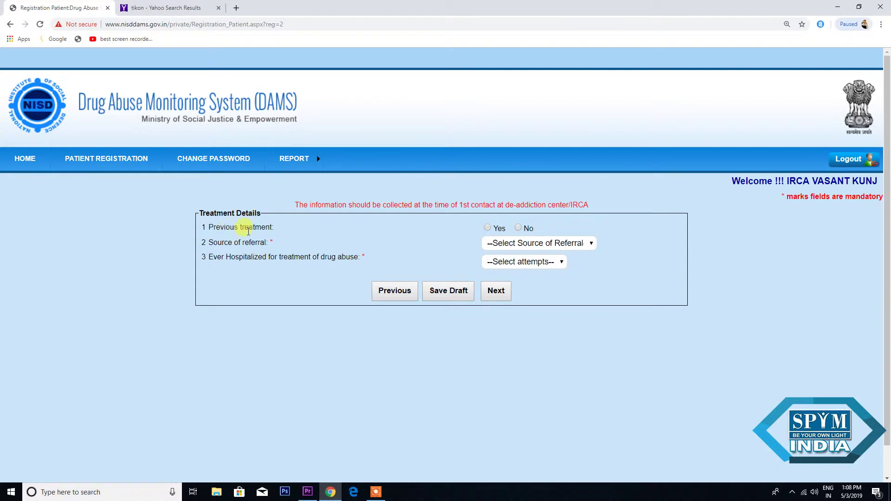
# - Set previous treatment to No, source of referral to Friends and ever hospitalized for treatment of drug abuse to NO
pyautogui.click(519, 228)
pyautogui.click(594, 244)
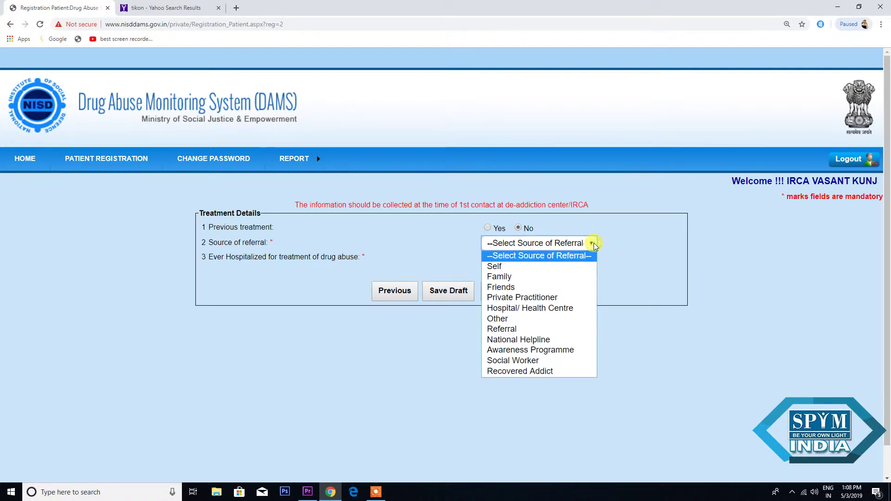
pyautogui.click(517, 291)
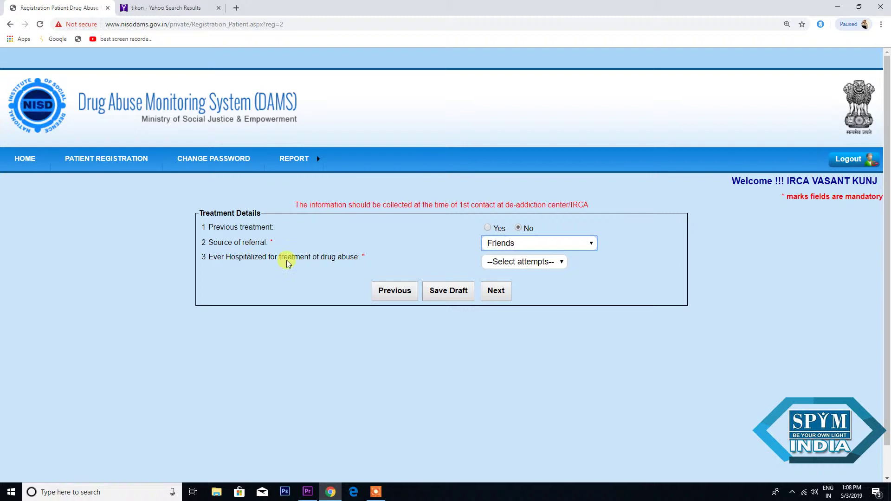
pyautogui.click(559, 262)
pyautogui.click(557, 261)
pyautogui.click(562, 263)
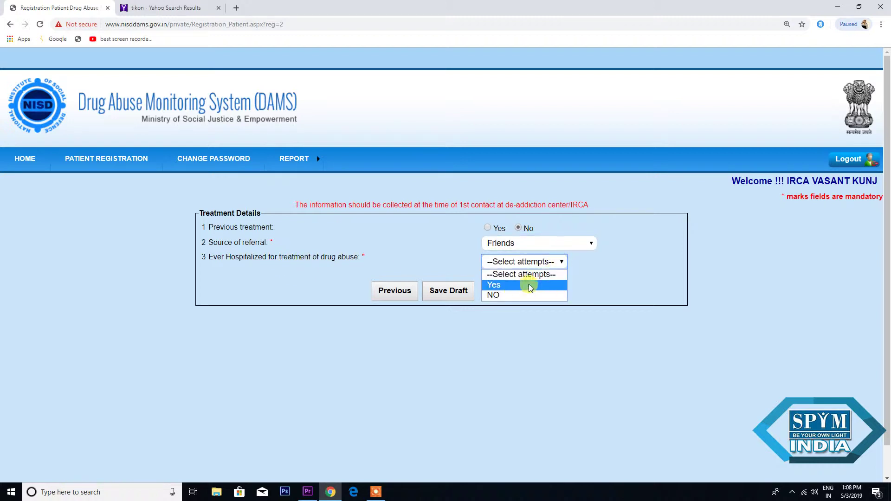
pyautogui.click(507, 296)
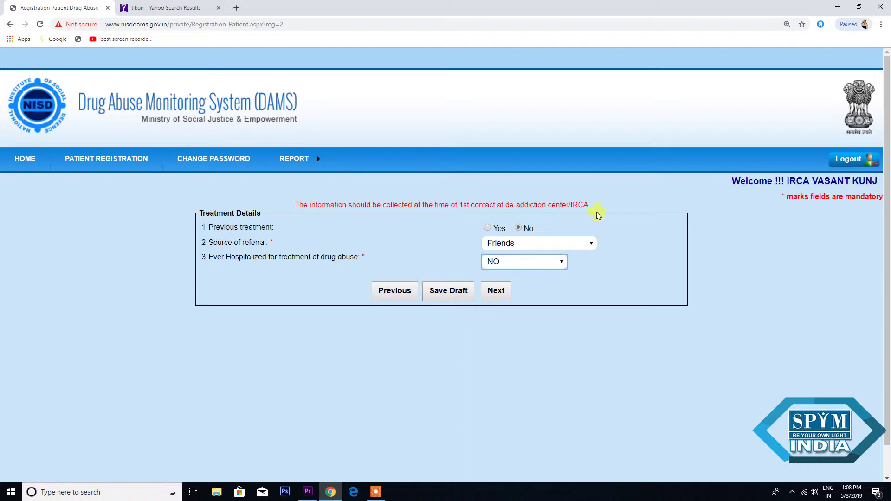
# - Save the treatment details as a draft, acknowledge the message and proceed to the miscellaneous section
pyautogui.click(458, 293)
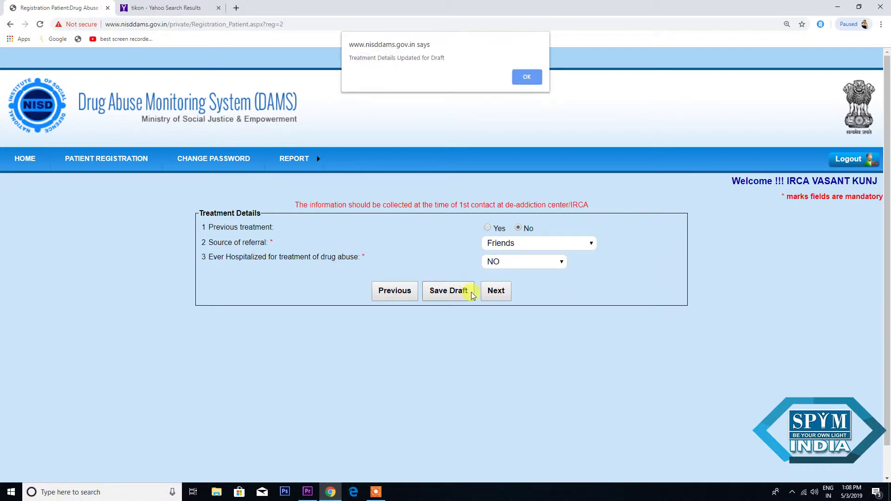
pyautogui.click(529, 77)
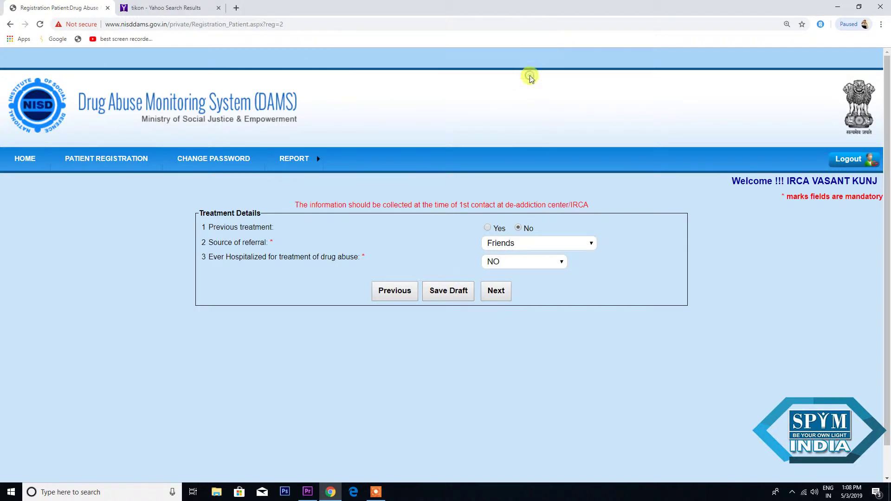
pyautogui.click(498, 292)
pyautogui.click(501, 293)
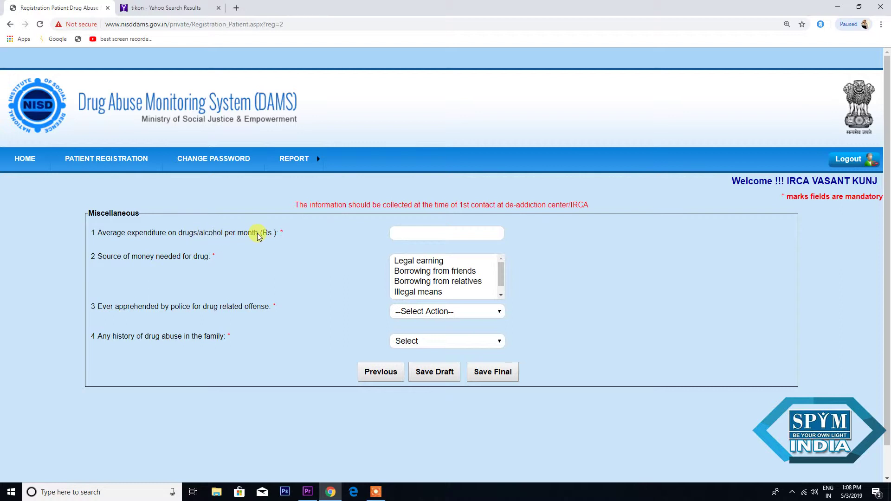
# - Set the average monthly expenditure on drugs/alcohol to 5000 and the source of money to Borrowing from friends
pyautogui.click(406, 236)
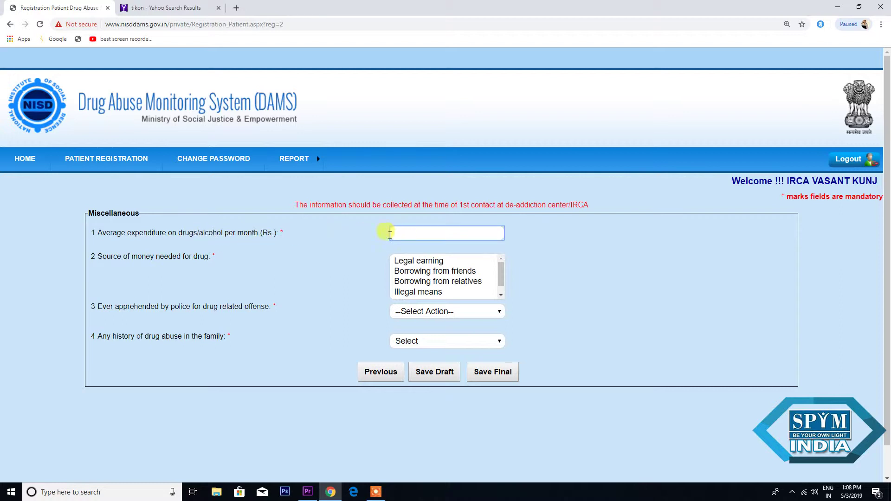
pyautogui.write('5000')
pyautogui.click(457, 274)
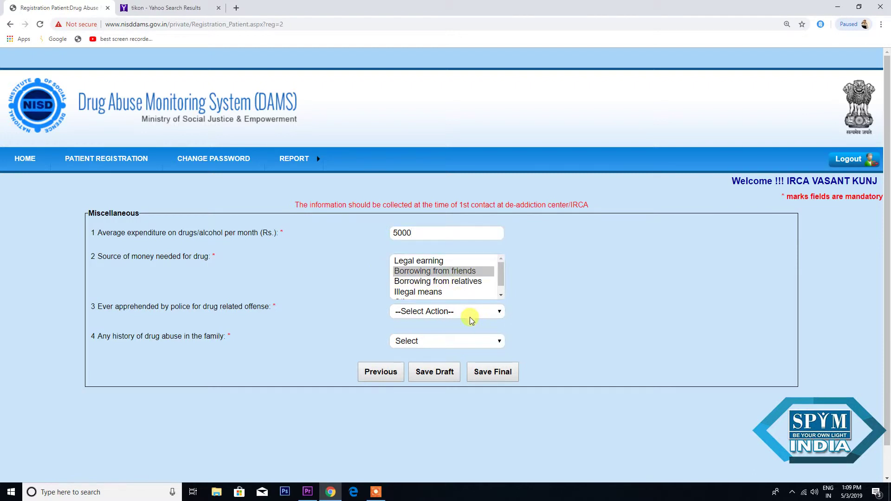
# - Set ever apprehended by police for drug related offense and any family history of drug abuse to No
pyautogui.click(494, 311)
pyautogui.click(415, 345)
pyautogui.click(500, 341)
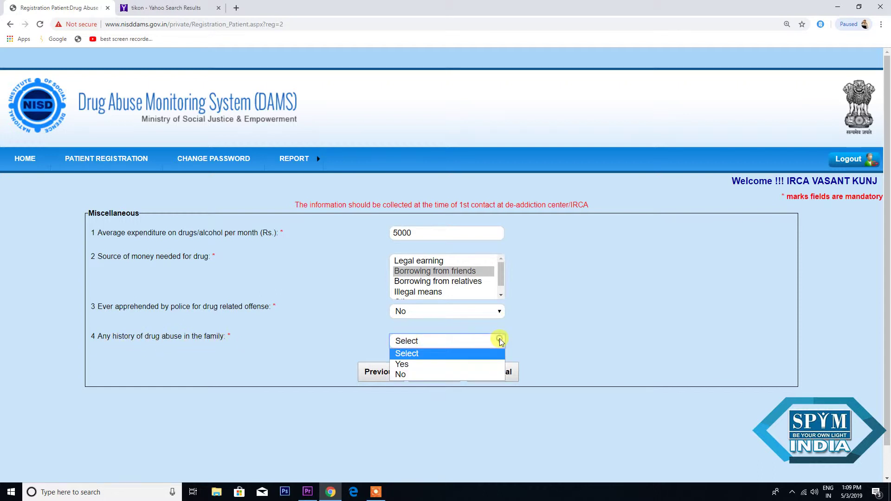
pyautogui.click(416, 374)
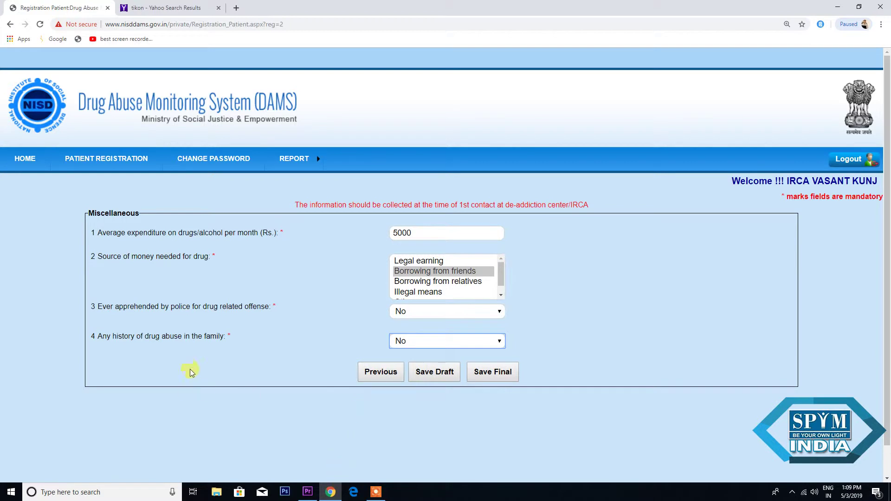
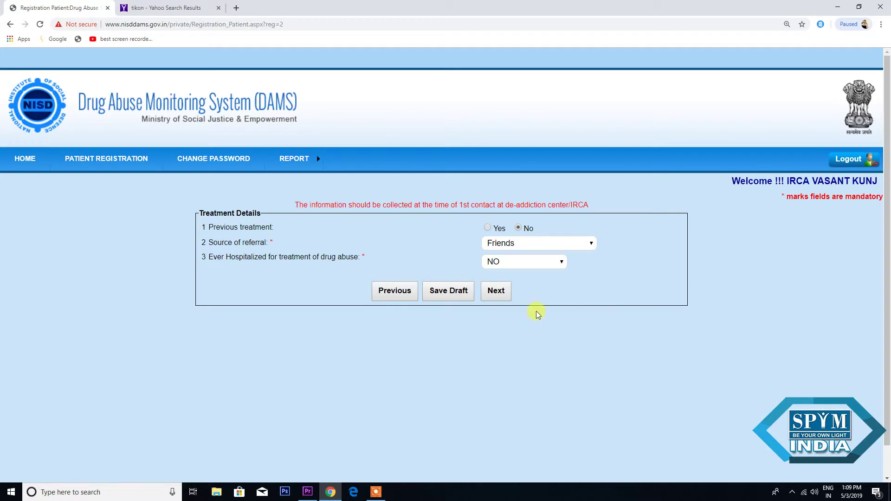
# - Go back to the personal information, save it again as a draft and proceed to the drug use details
pyautogui.click(395, 292)
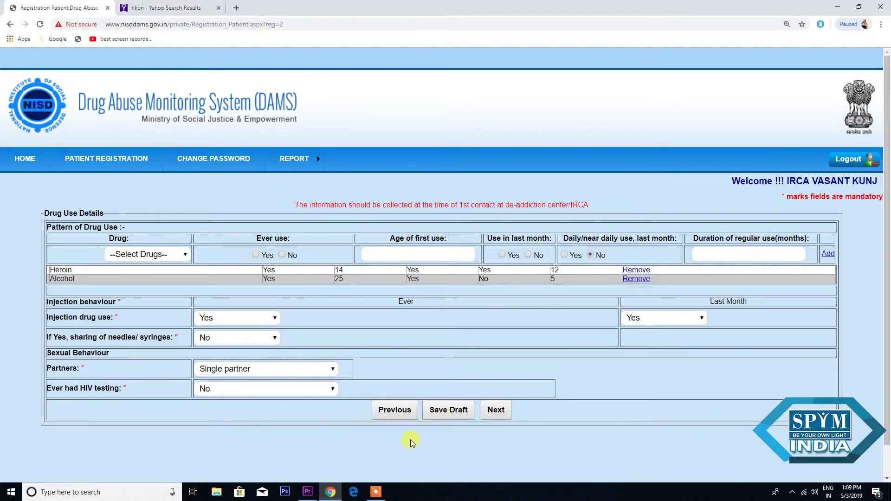
pyautogui.click(395, 411)
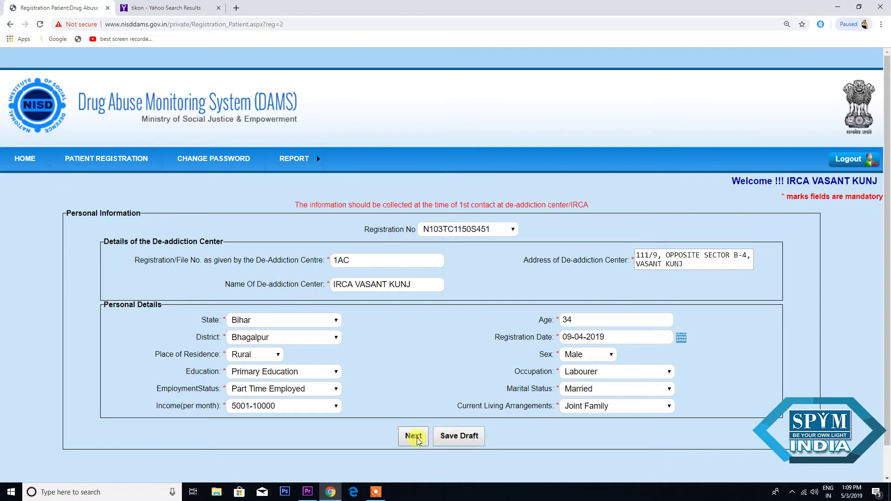
pyautogui.click(448, 439)
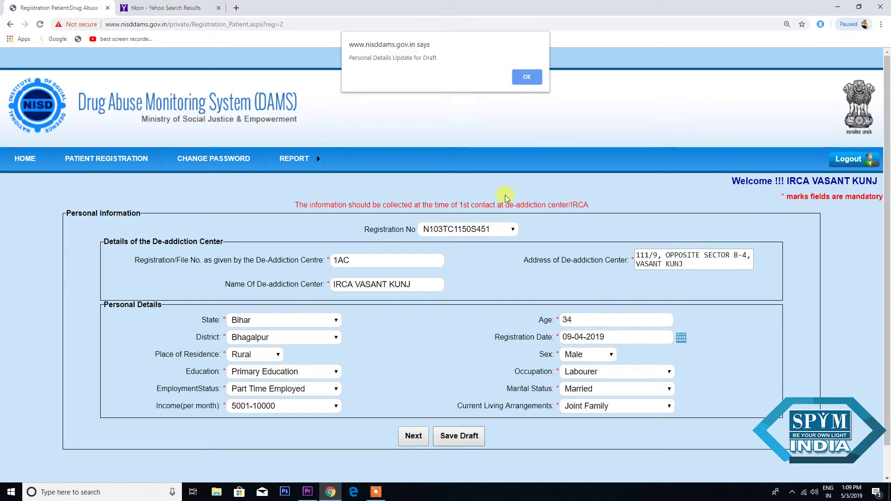
pyautogui.click(516, 80)
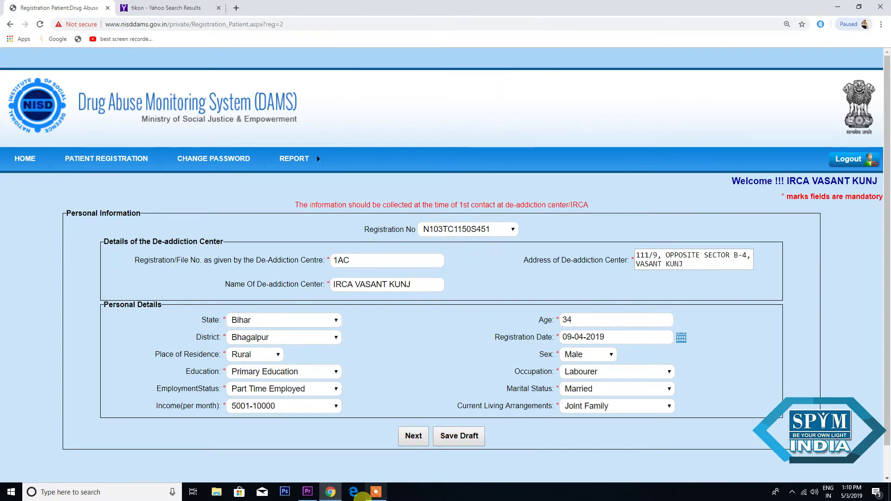
pyautogui.click(420, 441)
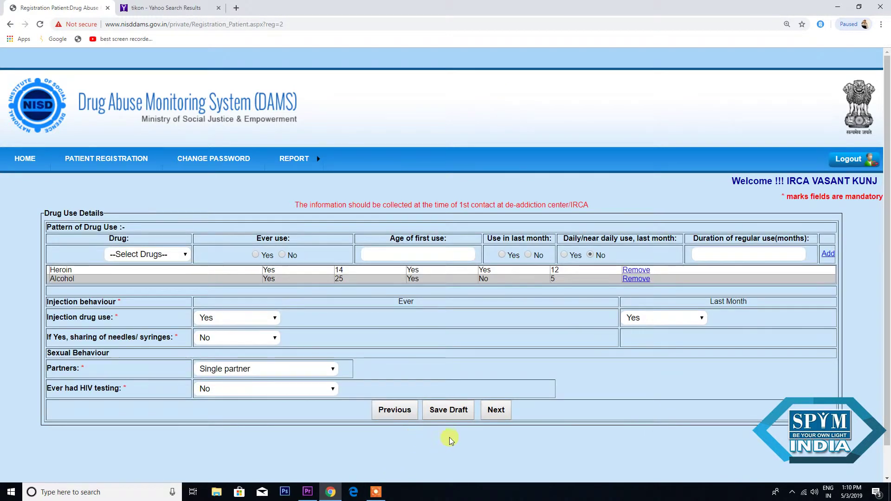
# - Save the drug use details again as a draft, acknowledge the message and proceed to the treatment details
pyautogui.click(468, 412)
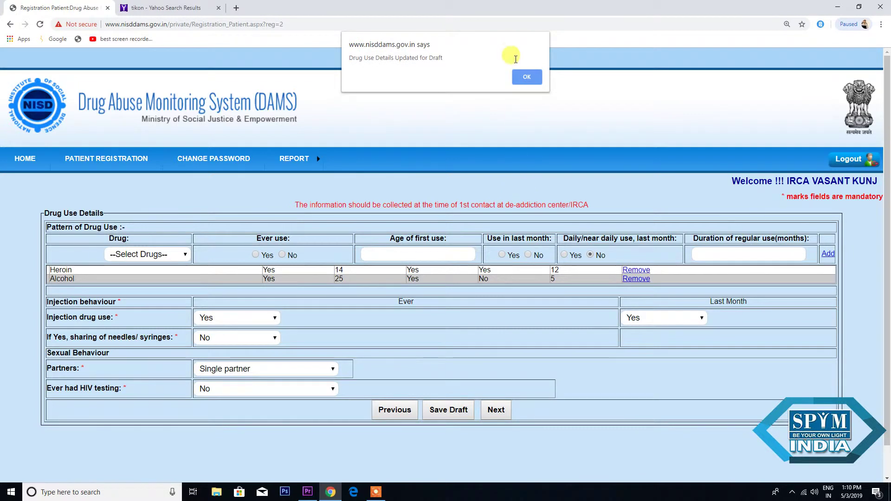
pyautogui.click(527, 78)
pyautogui.click(503, 411)
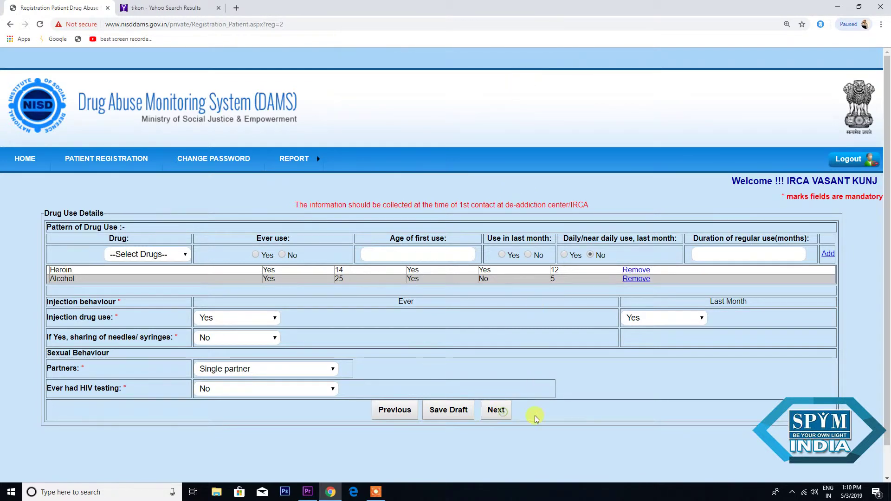
# - Save the treatment details again as a draft, acknowledge the message and return to the miscellaneous section
pyautogui.click(463, 292)
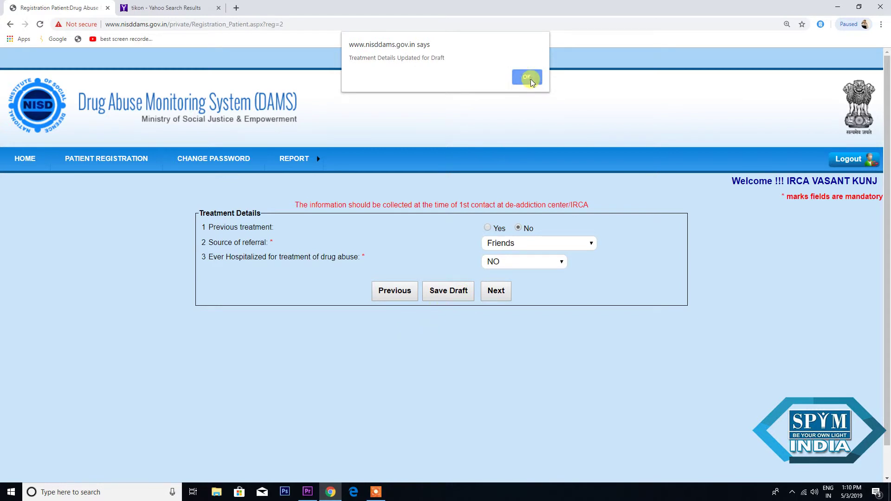
pyautogui.click(527, 78)
pyautogui.click(501, 292)
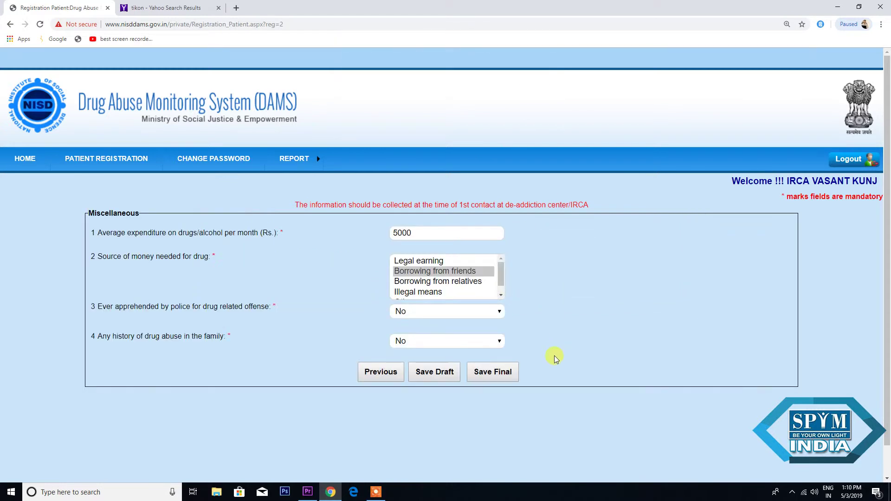
# - Save the miscellaneous details as a draft, acknowledge the message and save the registration as final
pyautogui.click(444, 376)
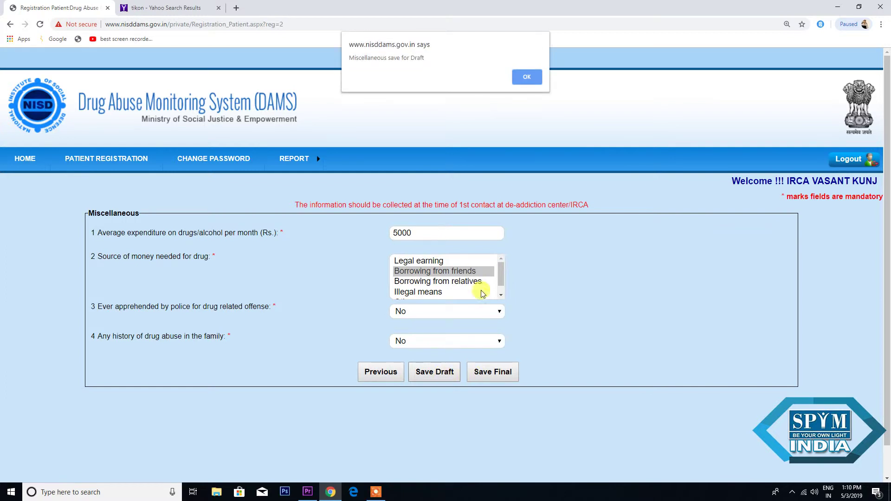
pyautogui.click(519, 78)
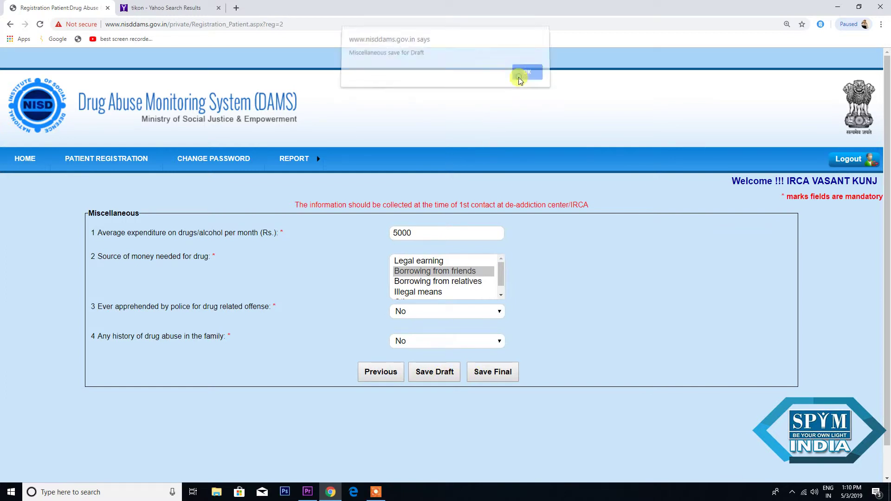
pyautogui.click(481, 373)
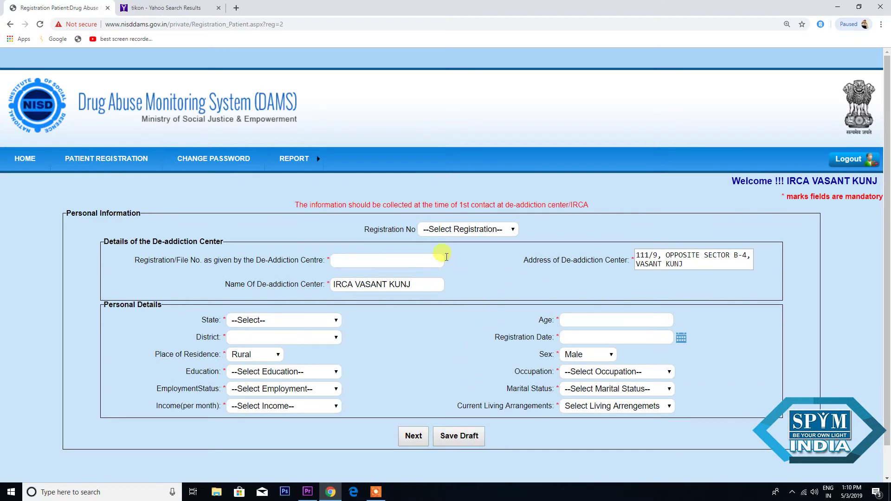
# - Open the registered patient report for the newest registration, first in the Registration Detail List
pyautogui.moveTo(293, 162)
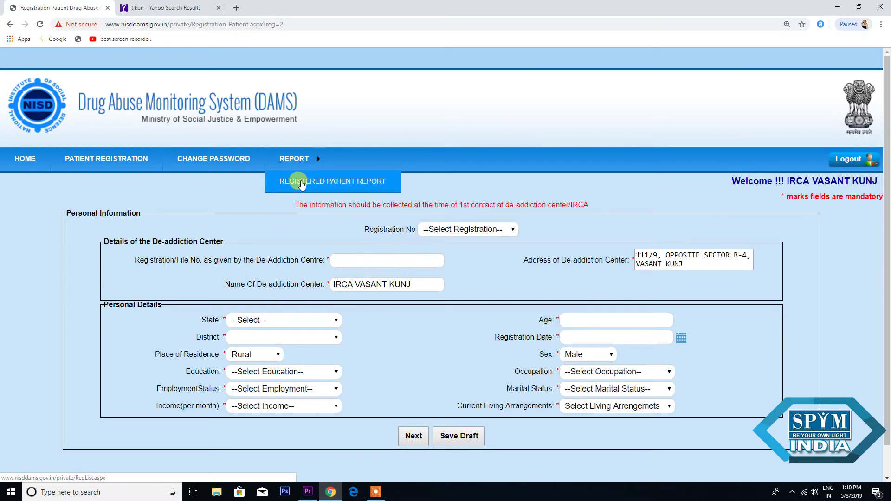
pyautogui.click(302, 182)
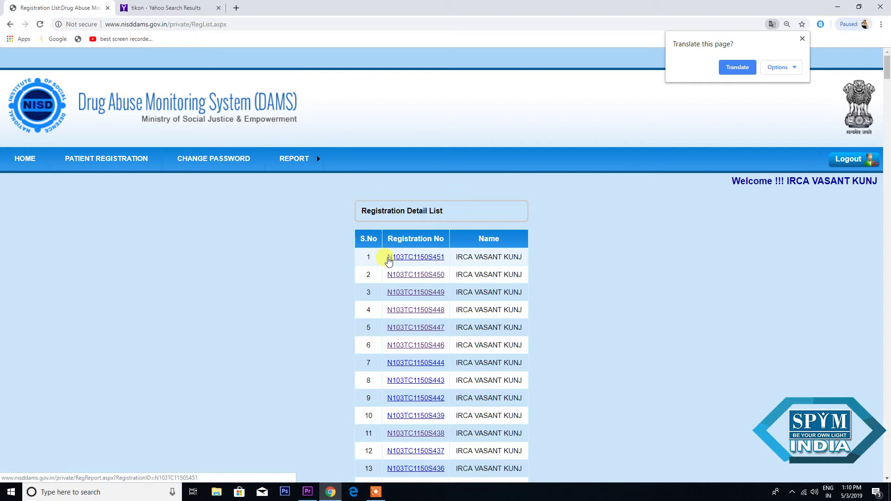
pyautogui.click(441, 259)
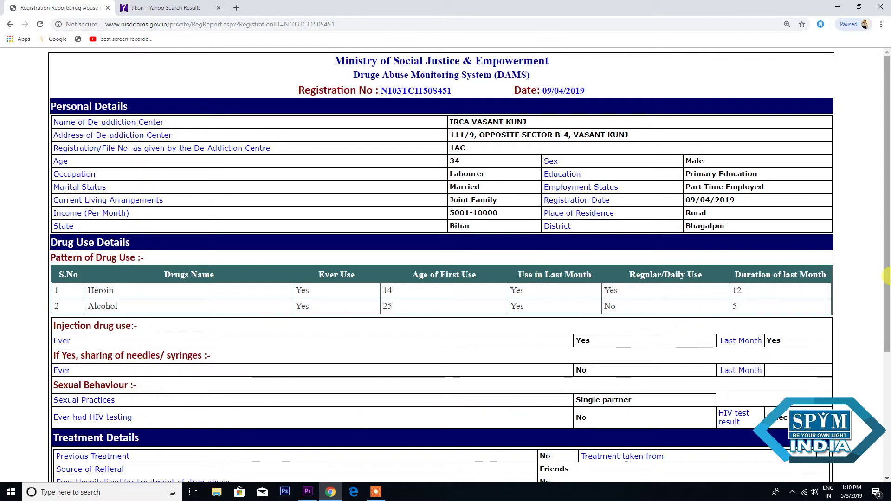
# - Review the patient report down through the drug use, treatment and miscellaneous details, and close it
pyautogui.moveTo(888, 279); pyautogui.dragTo(845, 388)
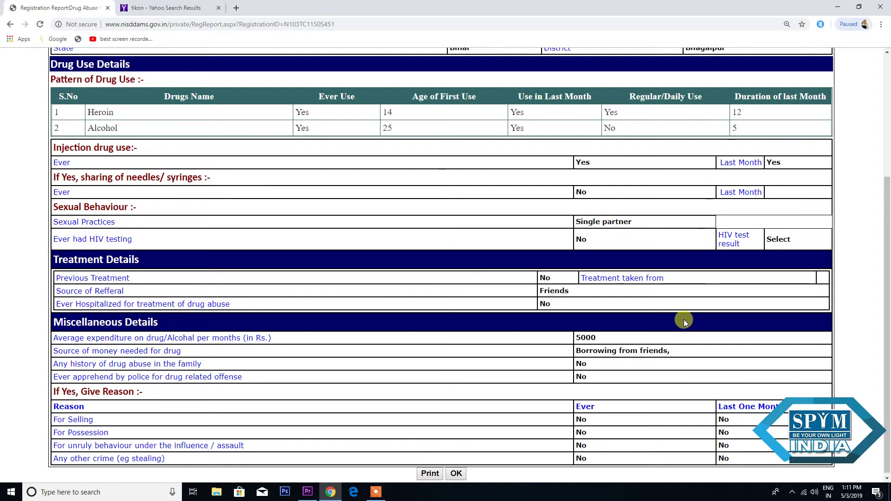
pyautogui.moveTo(684, 320); pyautogui.dragTo(647, 374)
pyautogui.click(850, 335)
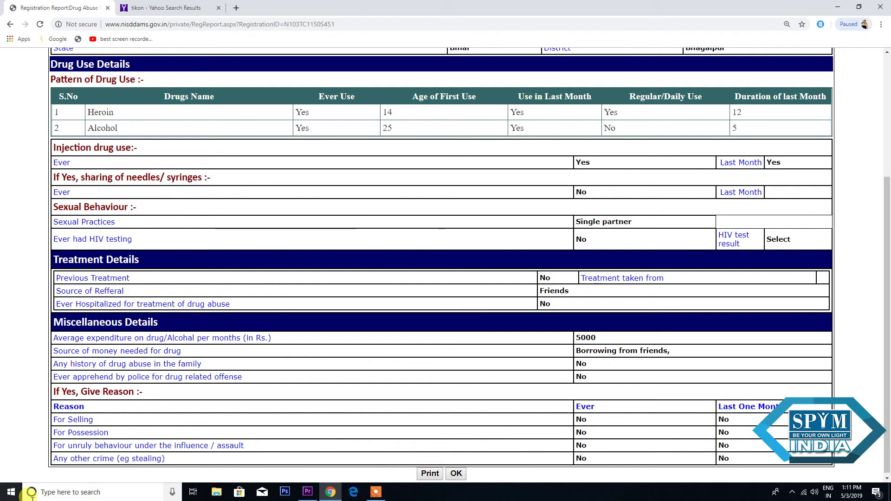
pyautogui.click(456, 474)
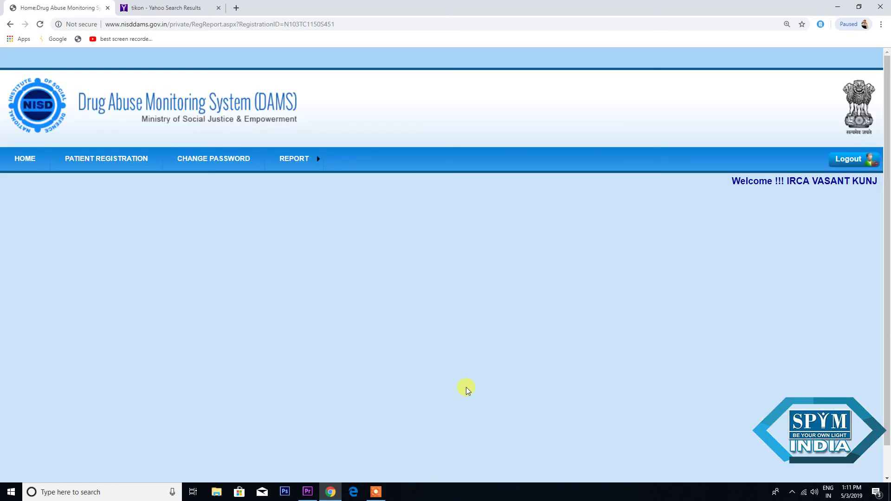